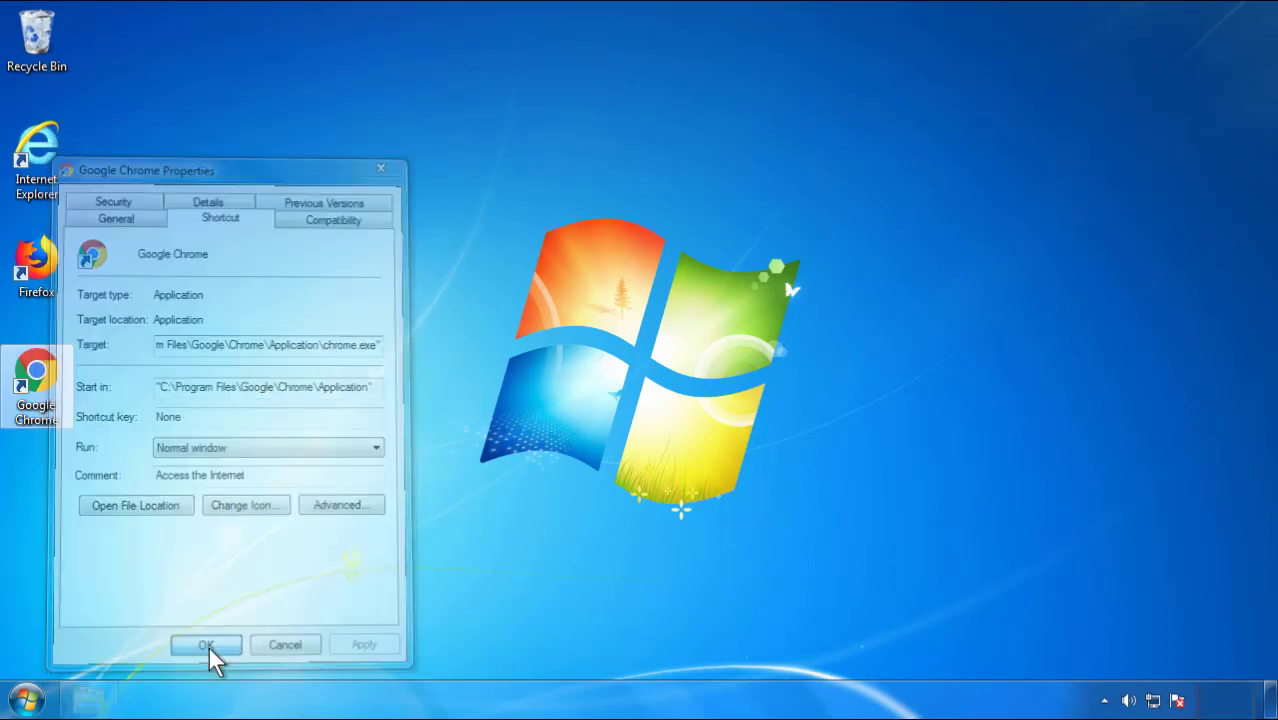
Apply the Google Chrome shortcut's properties so its target points to chrome.exe
click(27, 700)
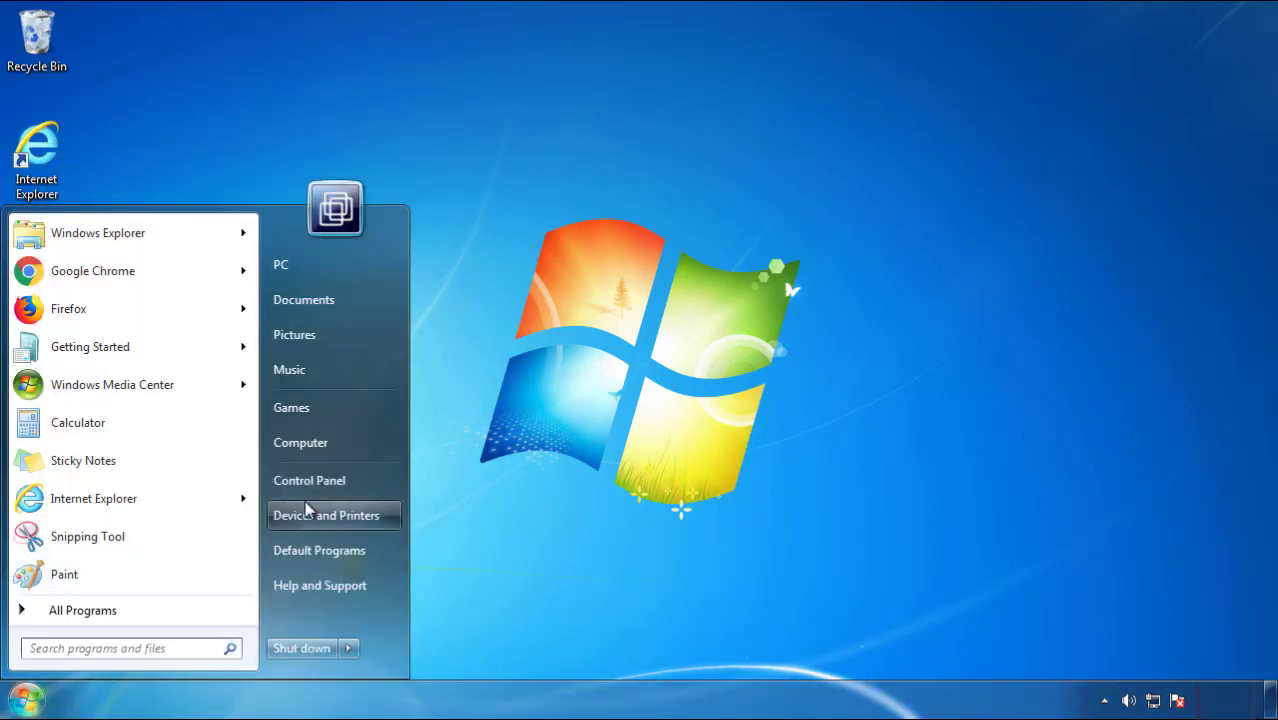
Open Programs and Features and sort programs by Installed On, newest first
click(320, 477)
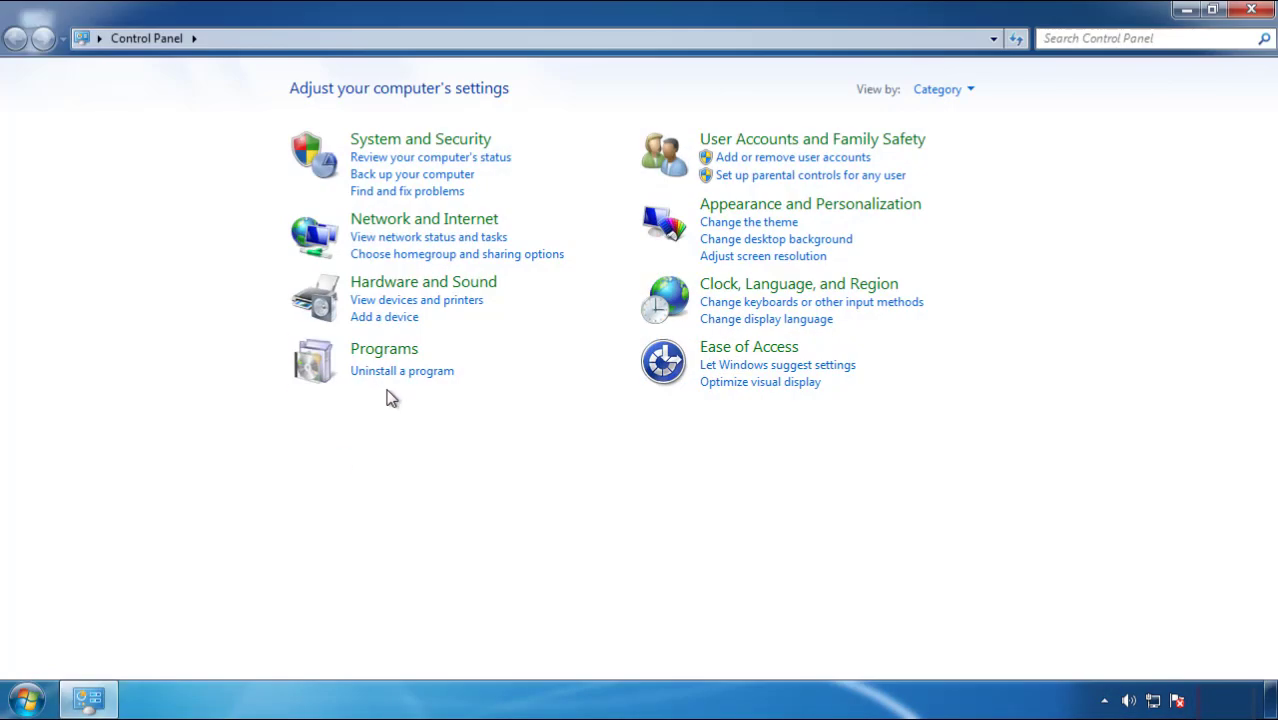
click(400, 372)
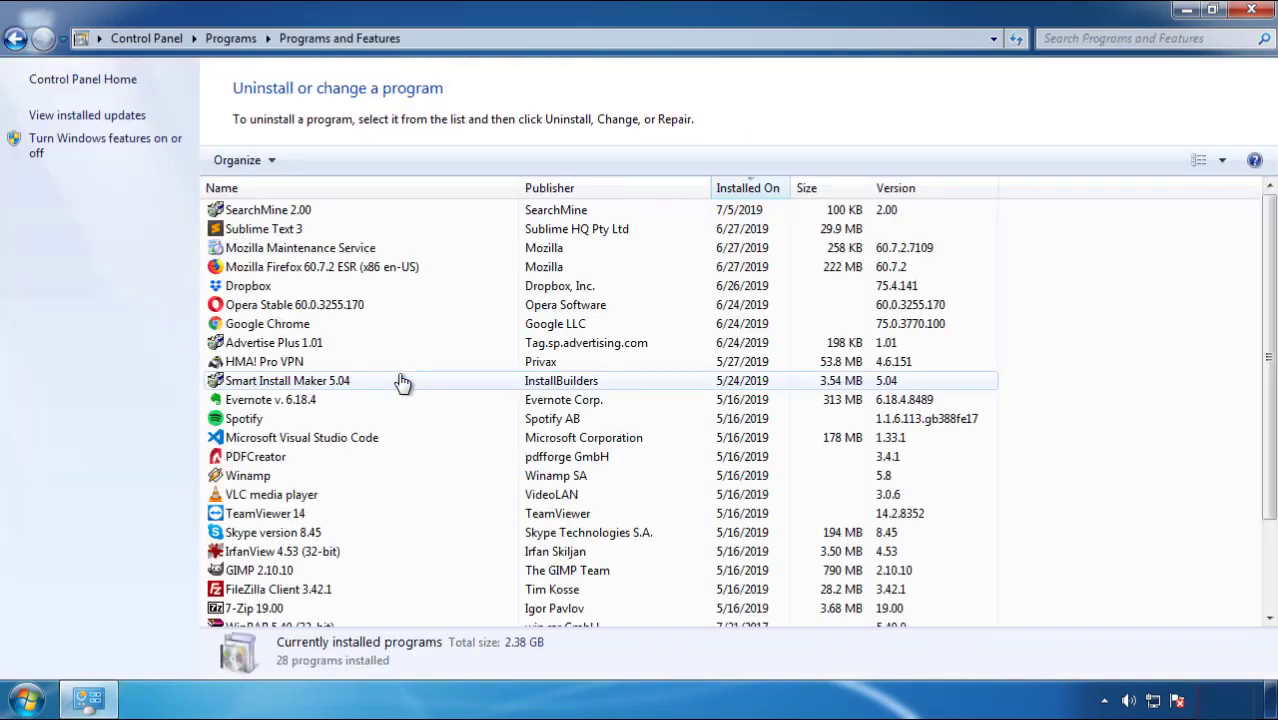
click(749, 190)
click(741, 190)
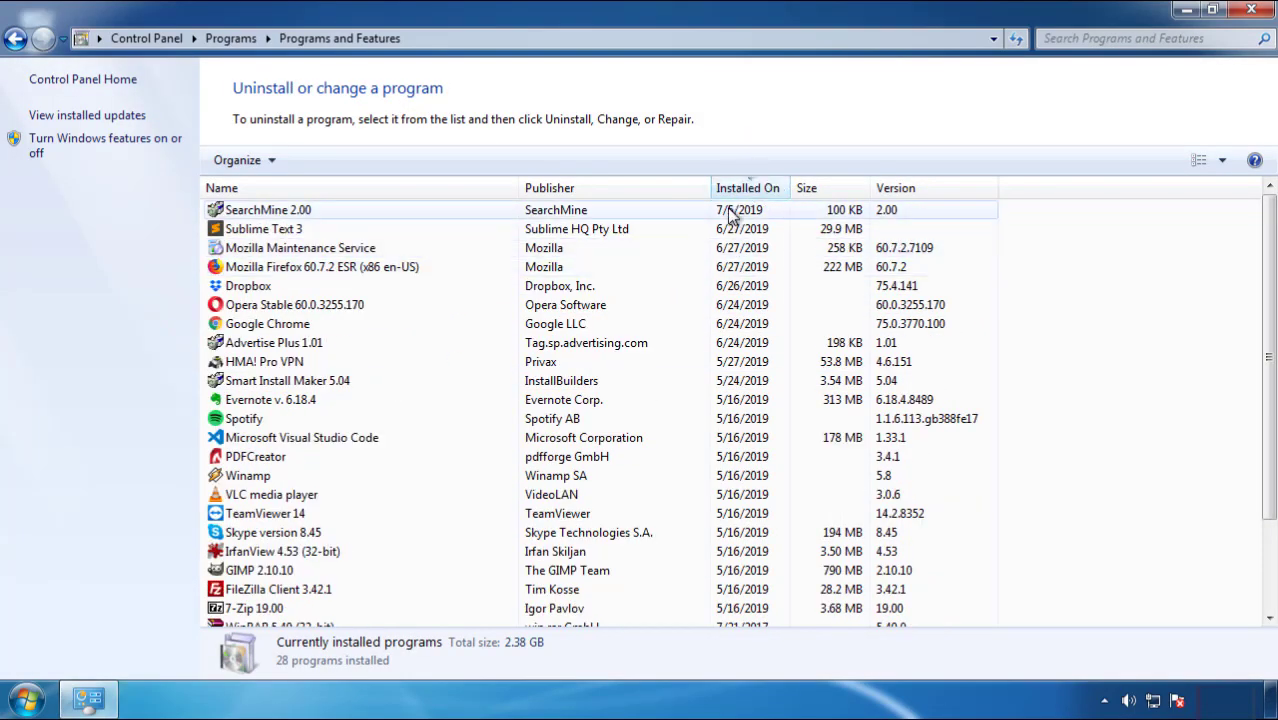
Uninstall SearchMine 2.00 and close the Programs and Features window
click(268, 212)
click(320, 162)
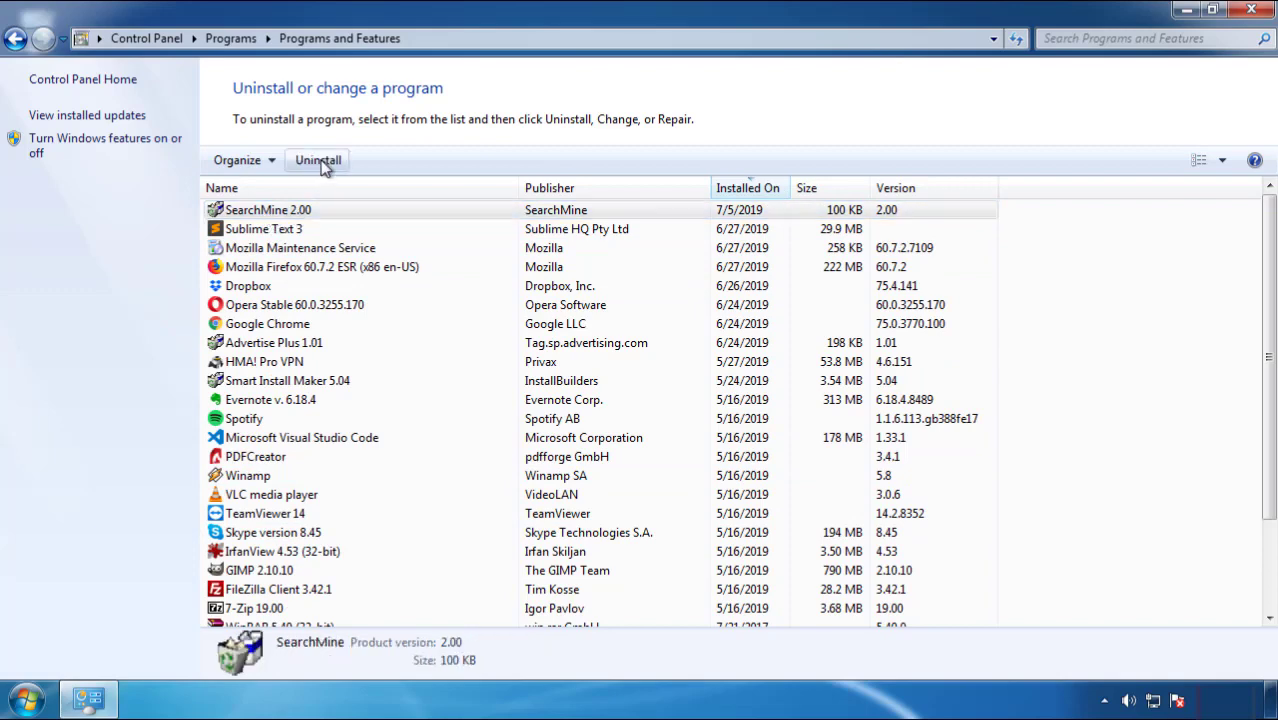
click(745, 530)
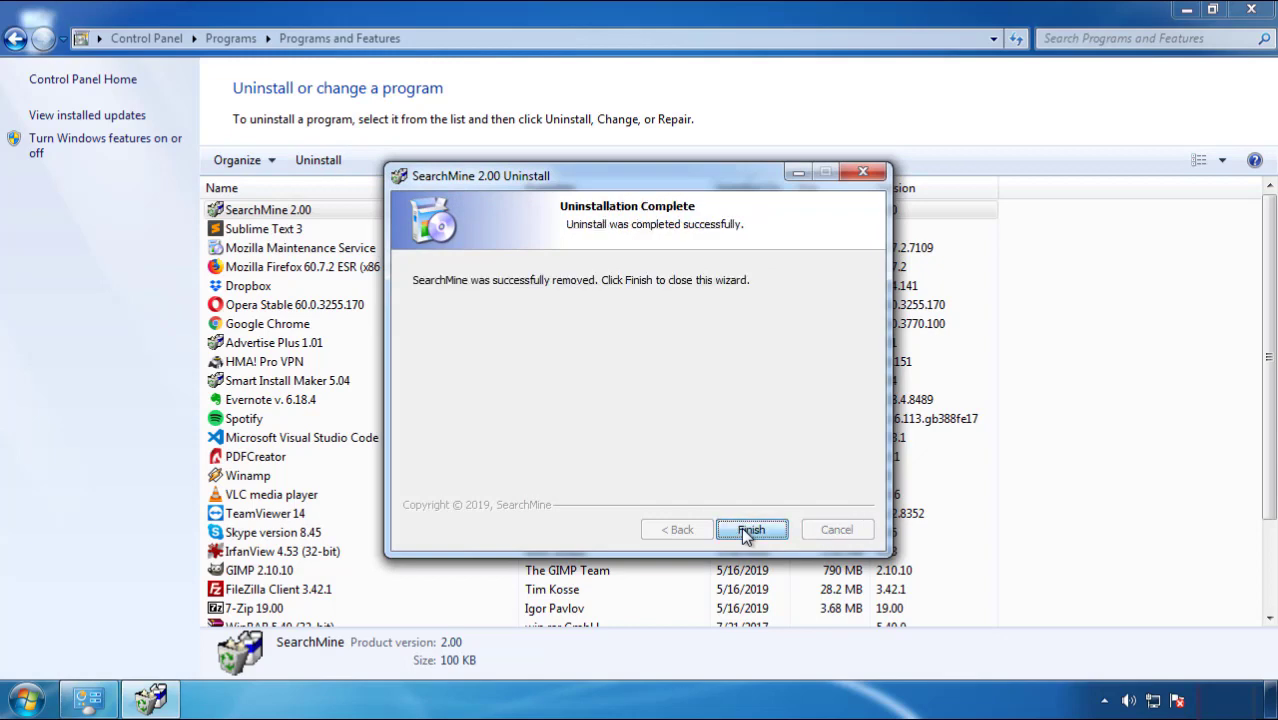
click(743, 529)
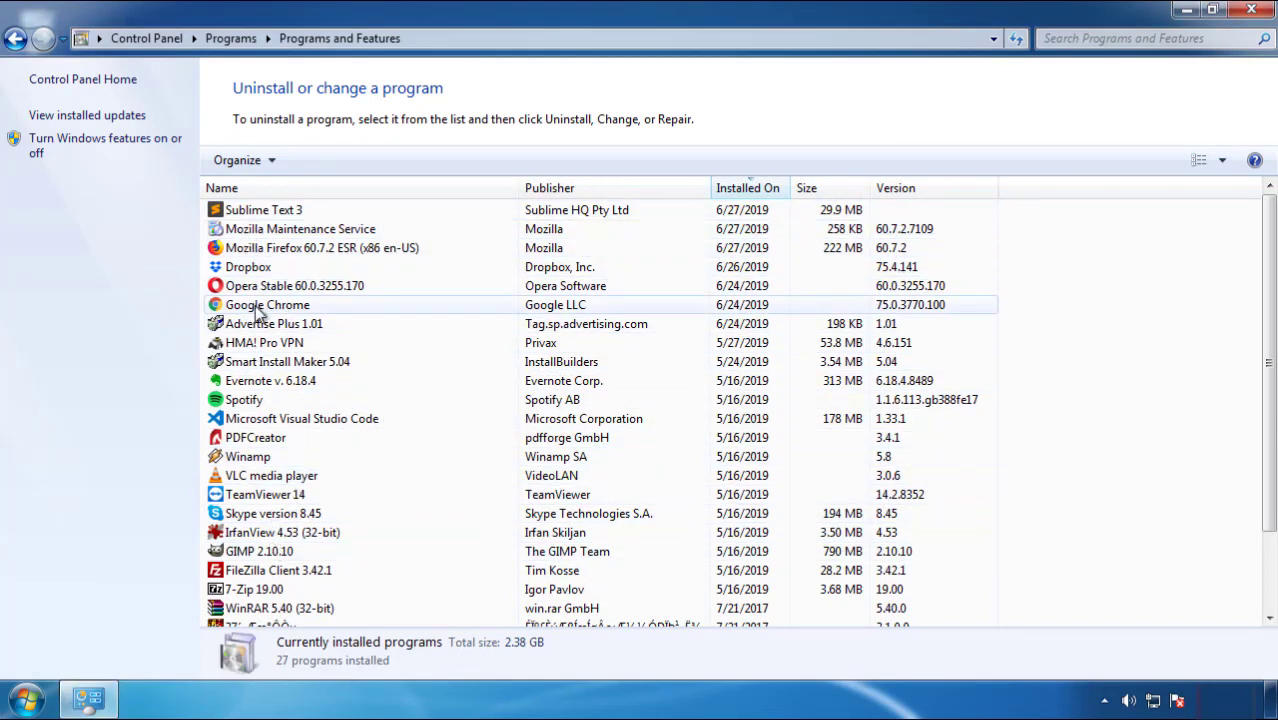
click(1252, 14)
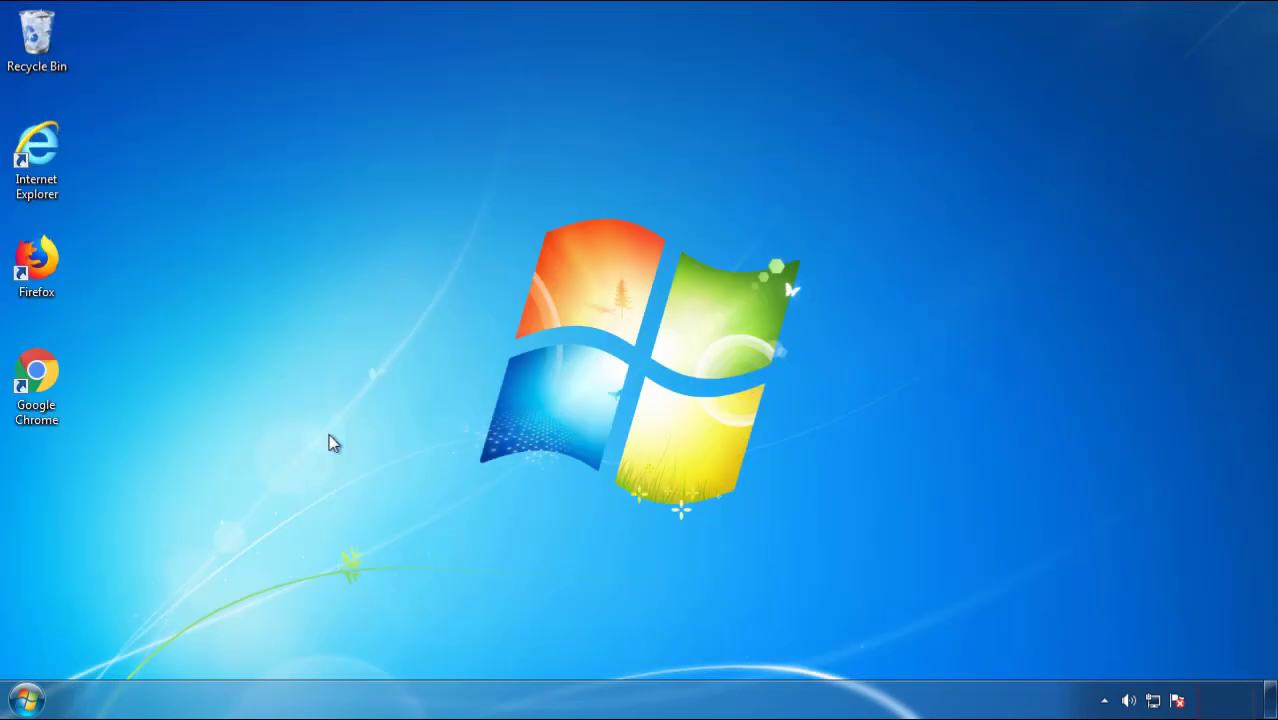
Restart Windows 7 and pick Safe Mode from the boot options
click(22, 703)
click(346, 650)
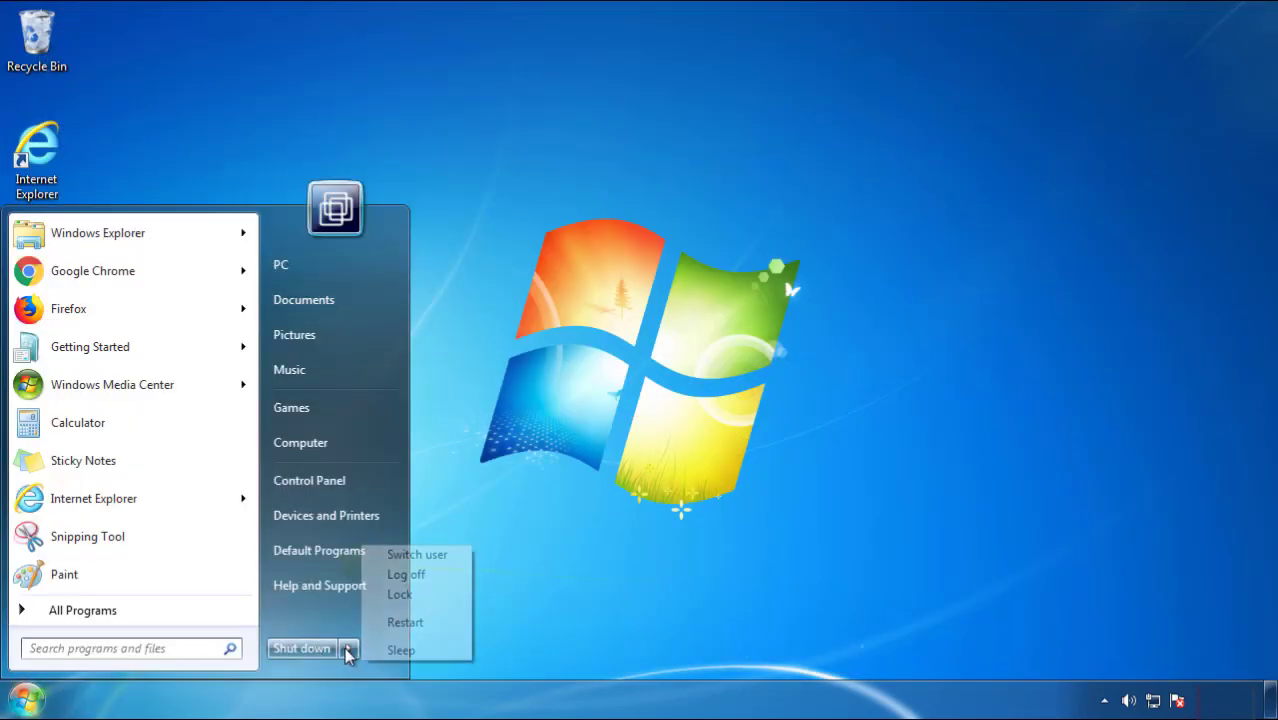
click(666, 546)
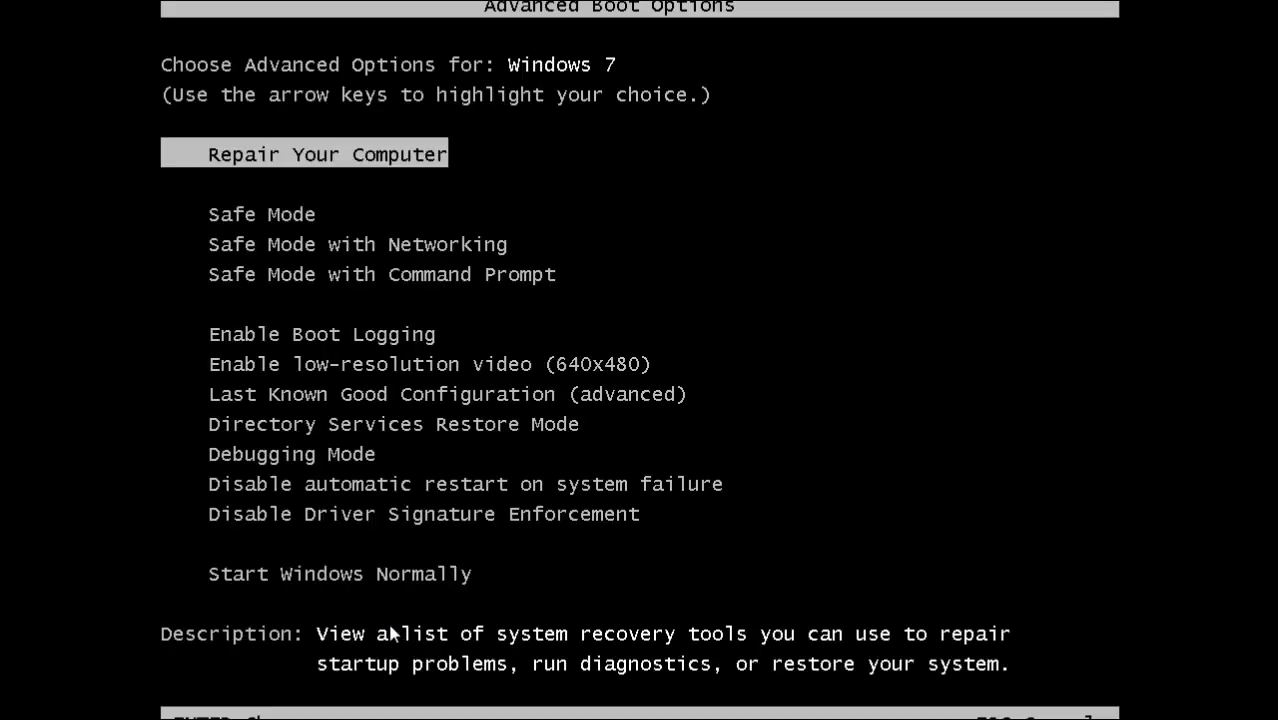
key(Down)
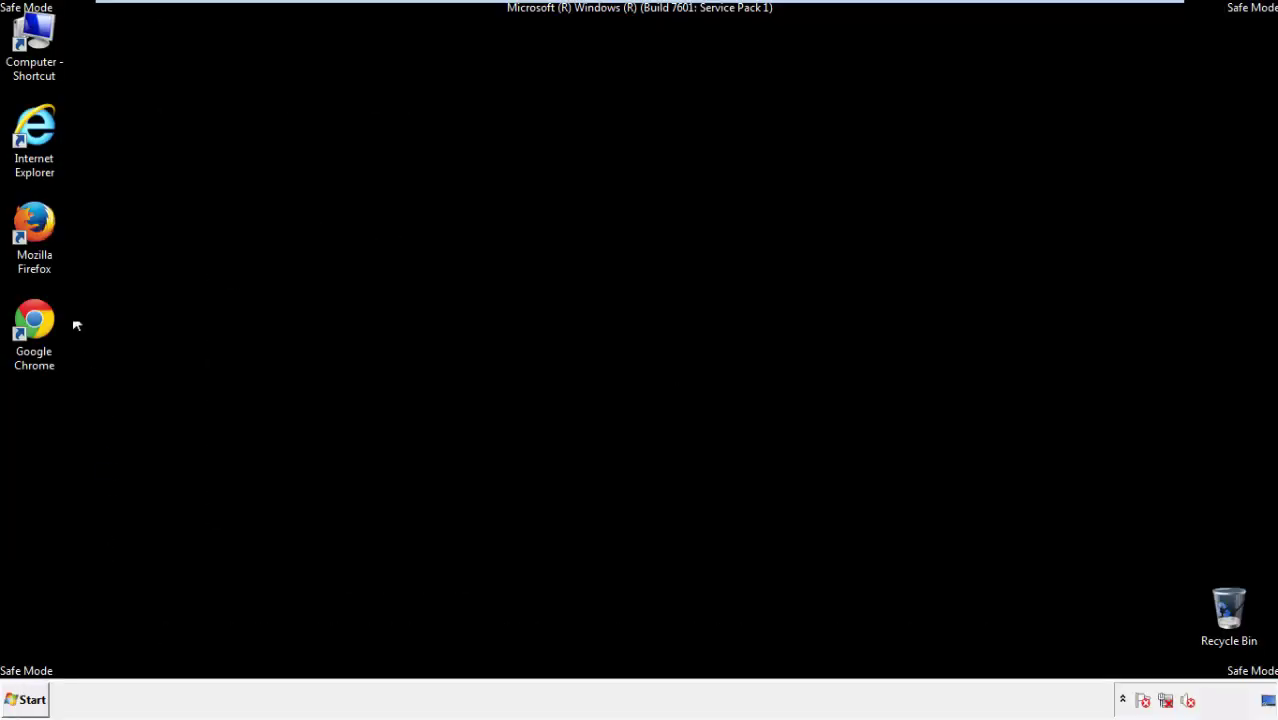
Launch Firefox, decline the default-browser prompt, and keep the menu bar visible
double_click(45, 232)
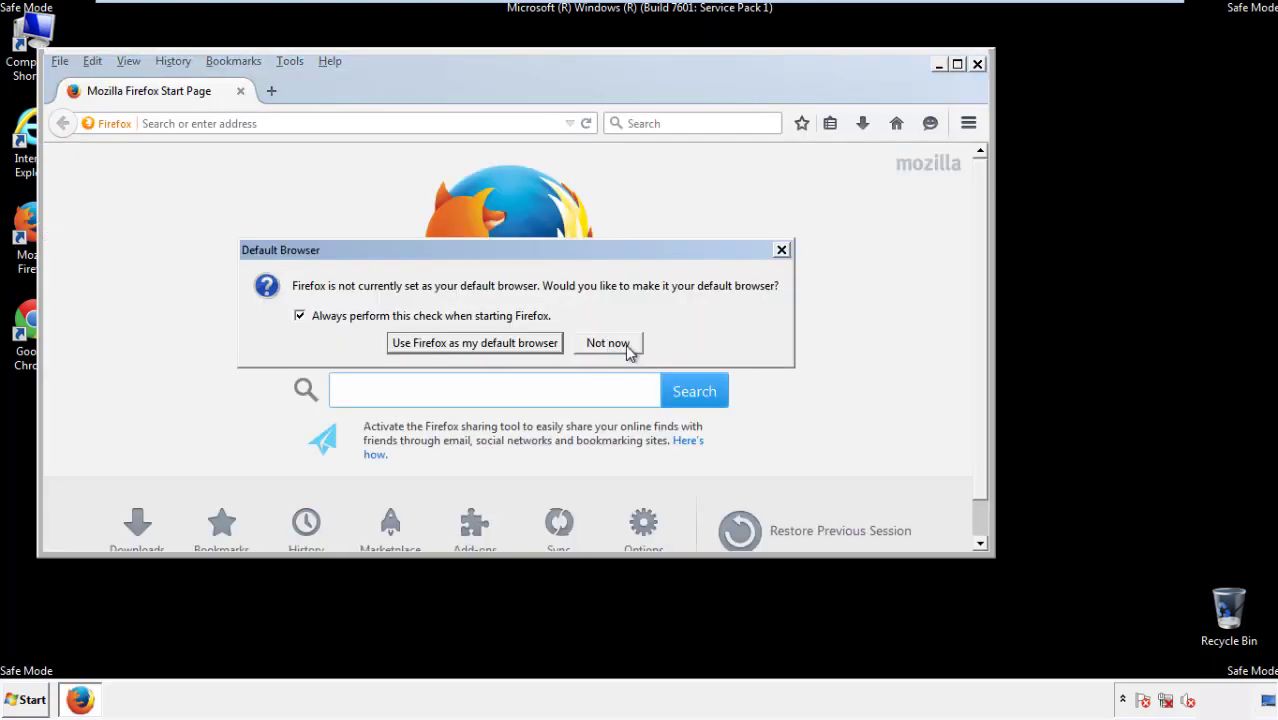
click(618, 343)
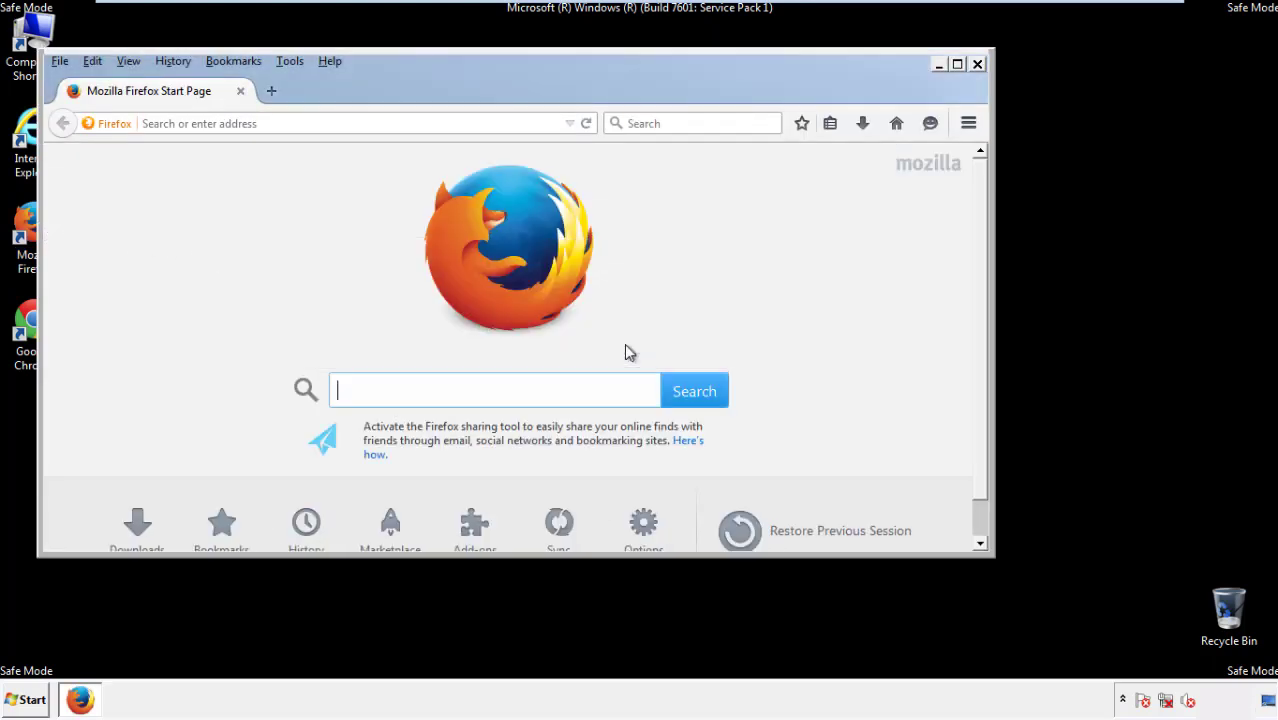
right_click(393, 88)
click(432, 150)
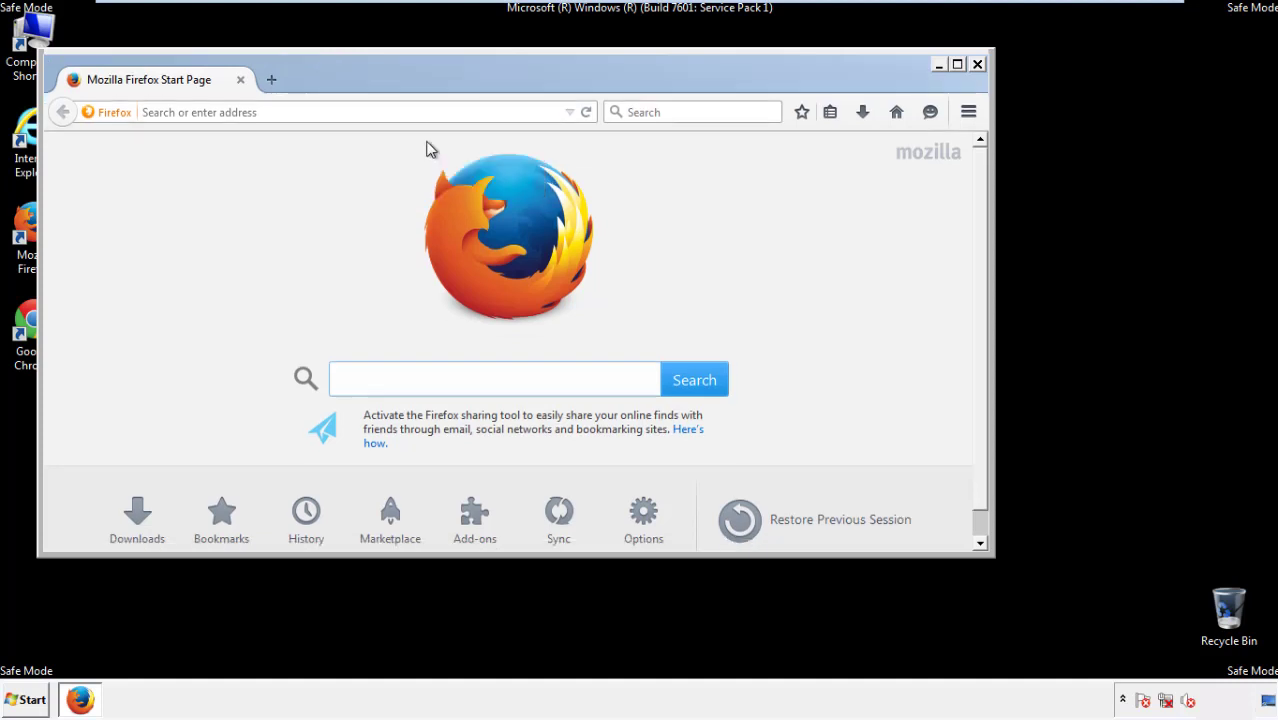
right_click(402, 84)
click(419, 153)
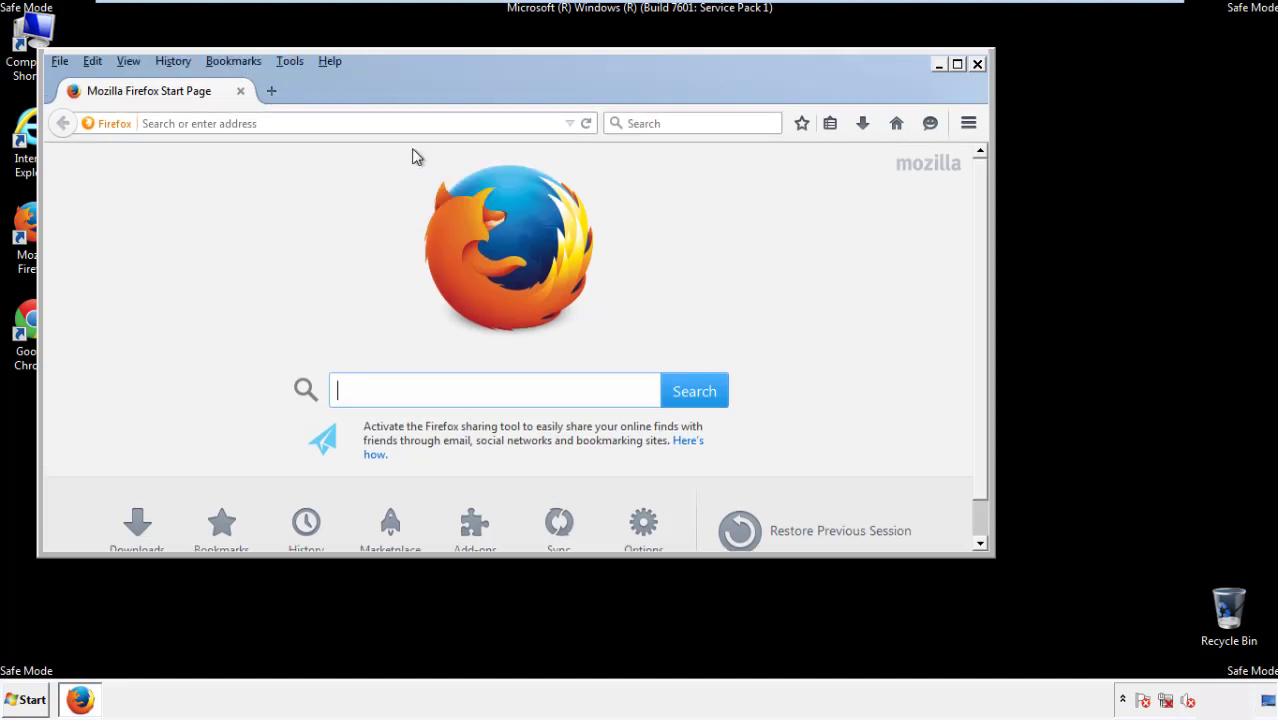
Clear Recent History for Everything, with Offline Website Data and Site Preferences included
click(176, 63)
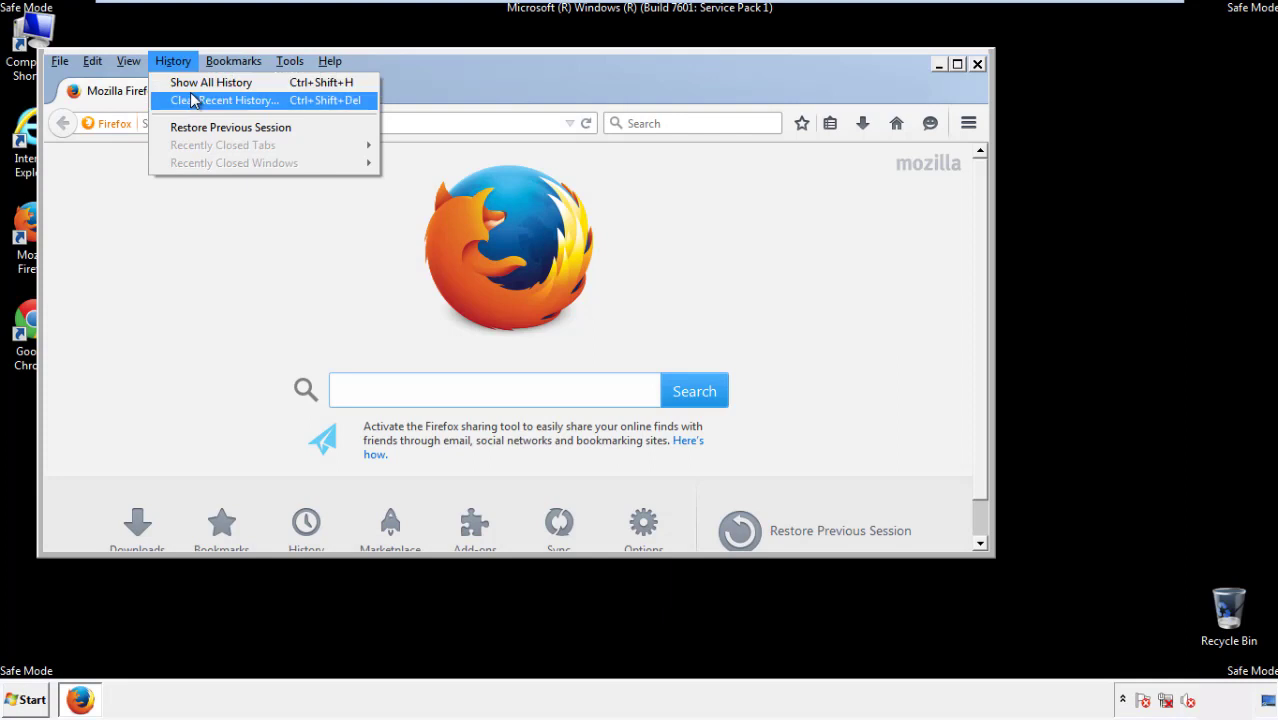
click(192, 99)
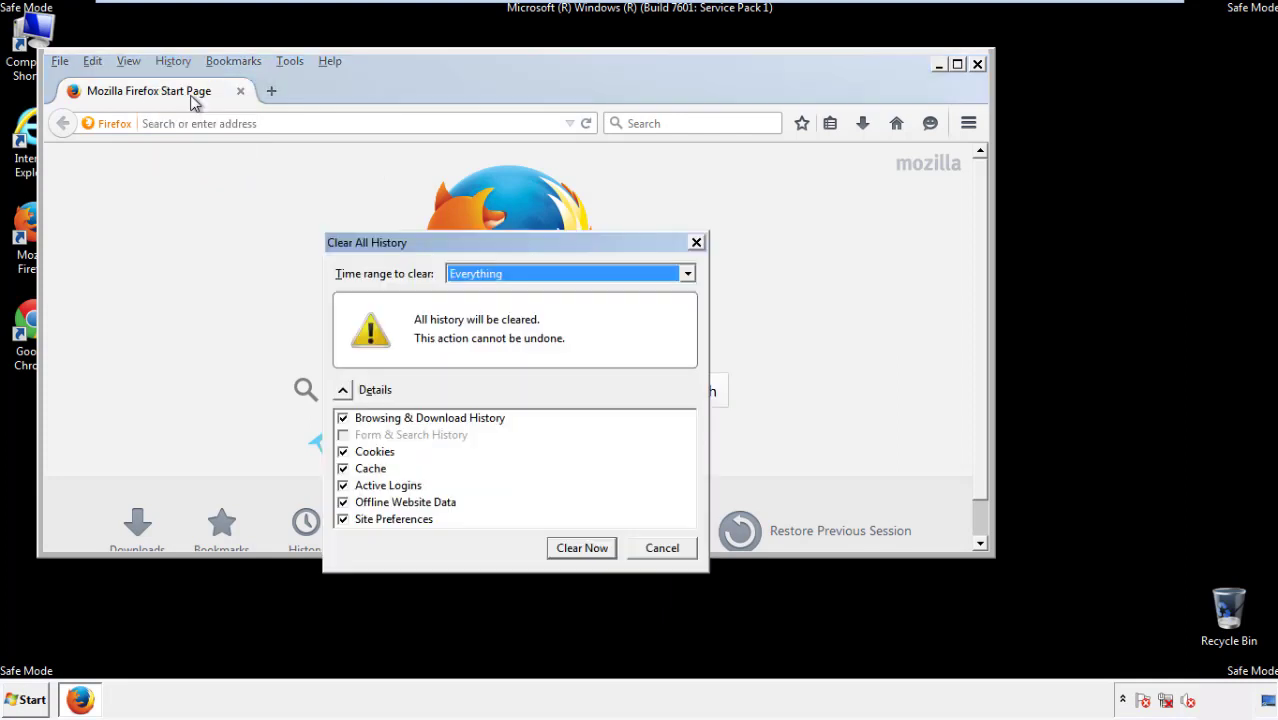
click(470, 274)
click(481, 376)
click(343, 502)
click(343, 502)
click(343, 520)
click(343, 520)
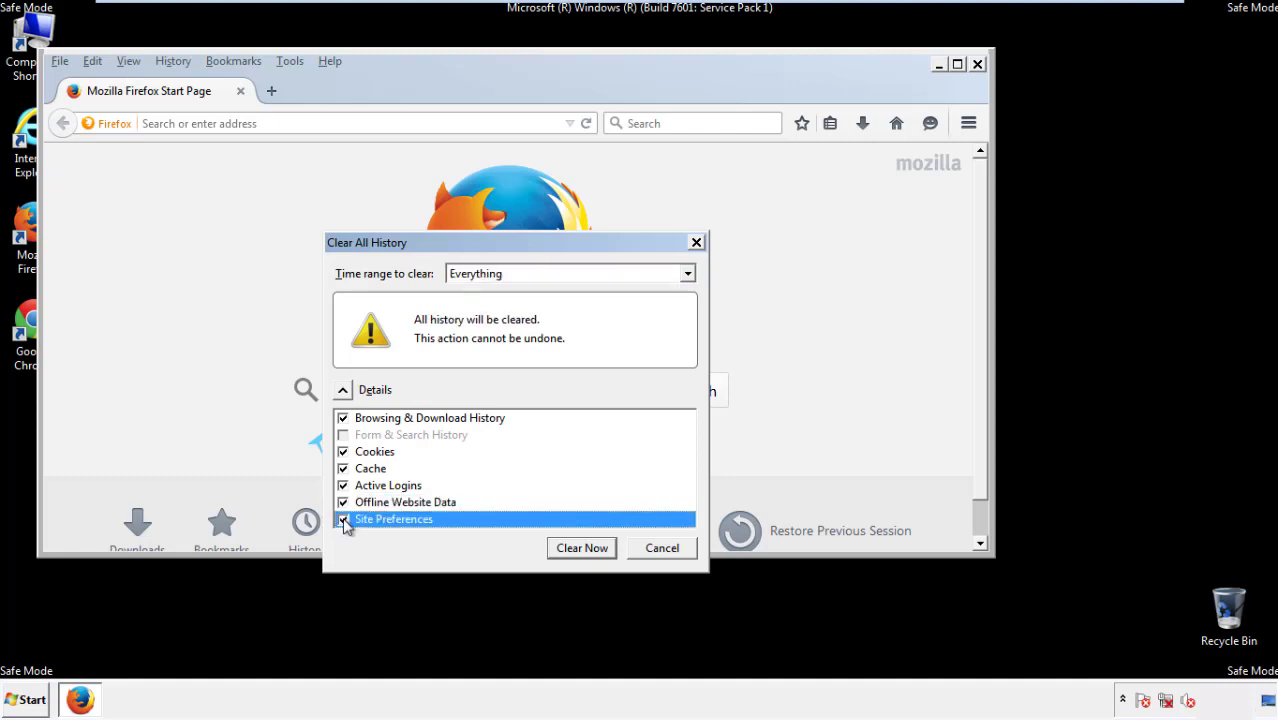
click(581, 548)
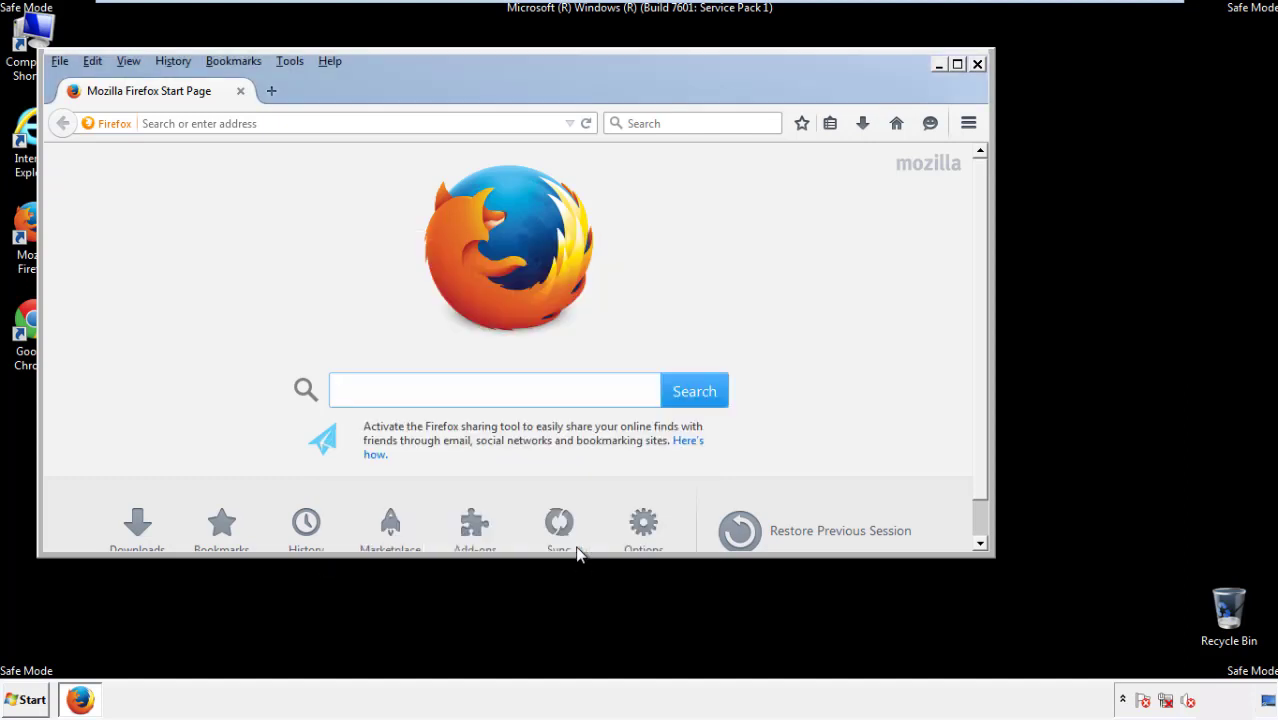
Refresh Firefox from Troubleshooting Information, decline the default-browser prompt, and close Firefox
click(329, 60)
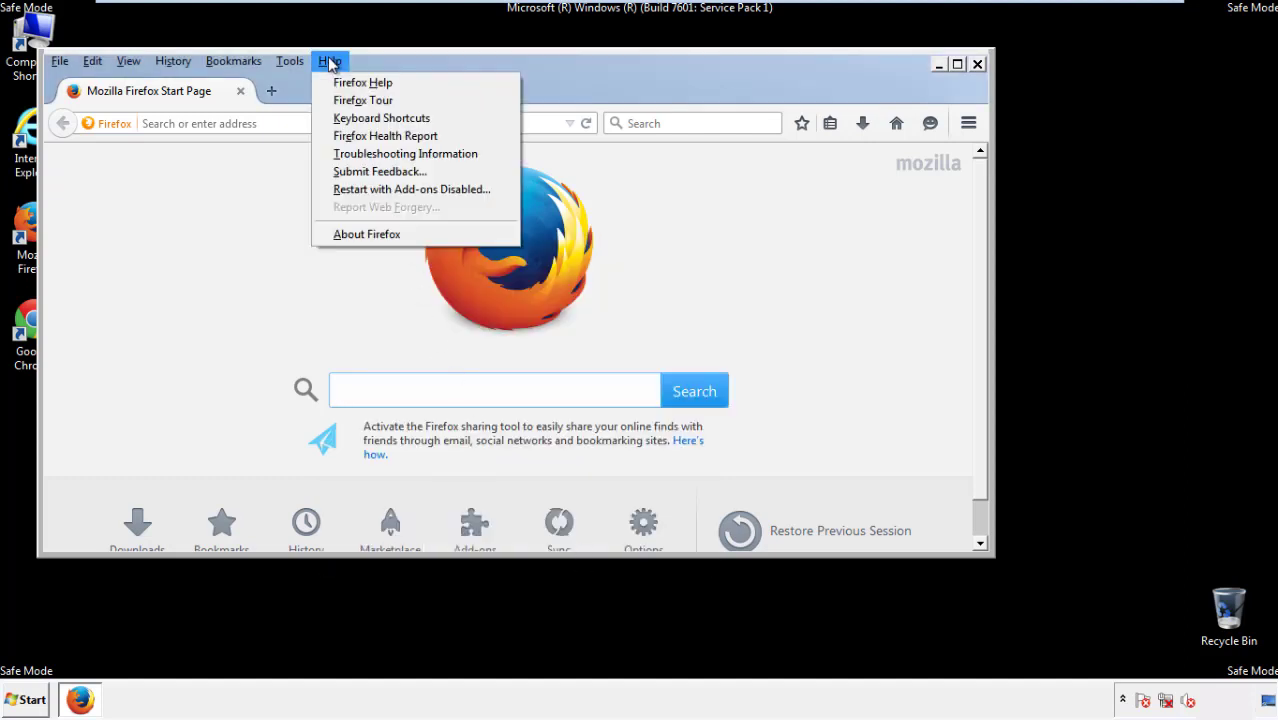
click(370, 153)
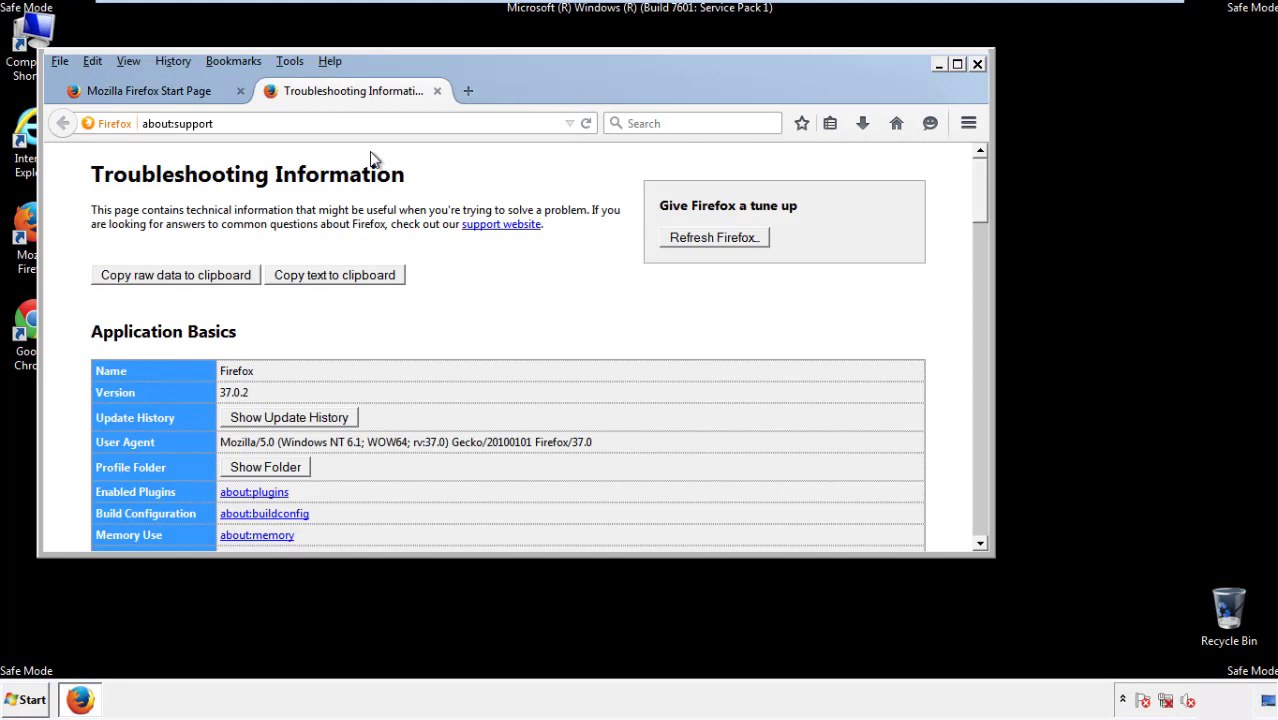
click(742, 241)
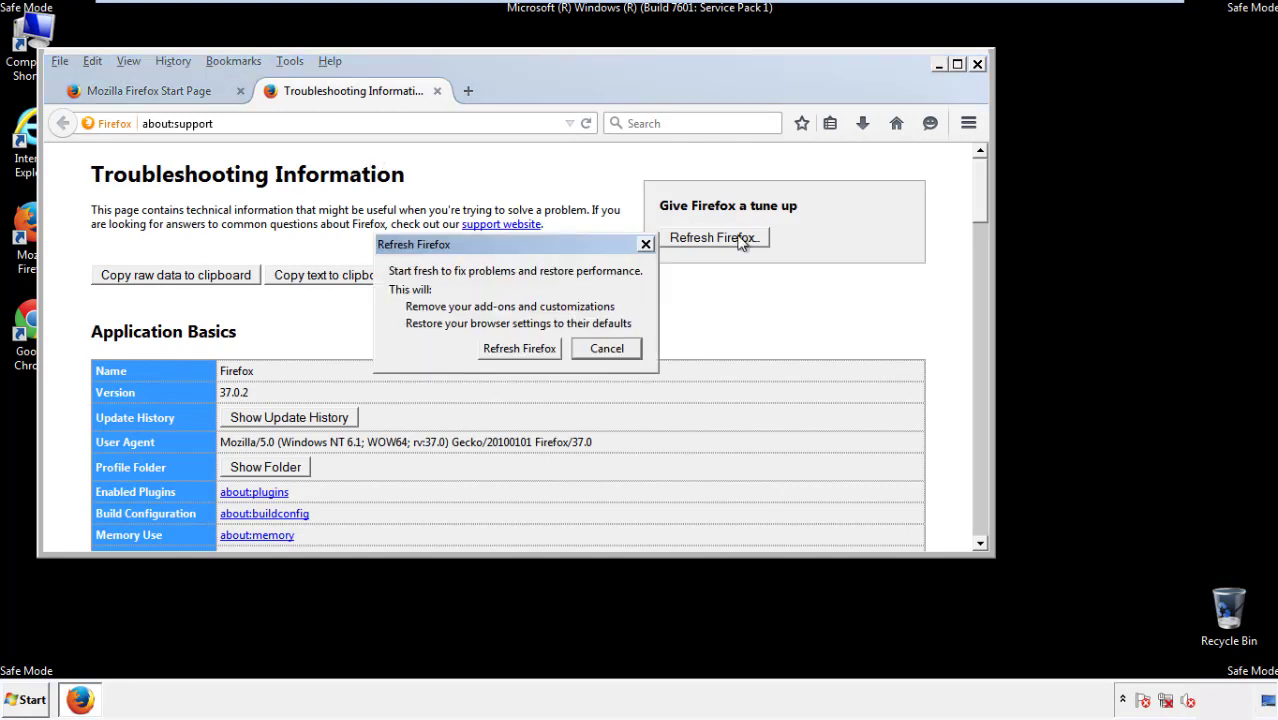
click(519, 347)
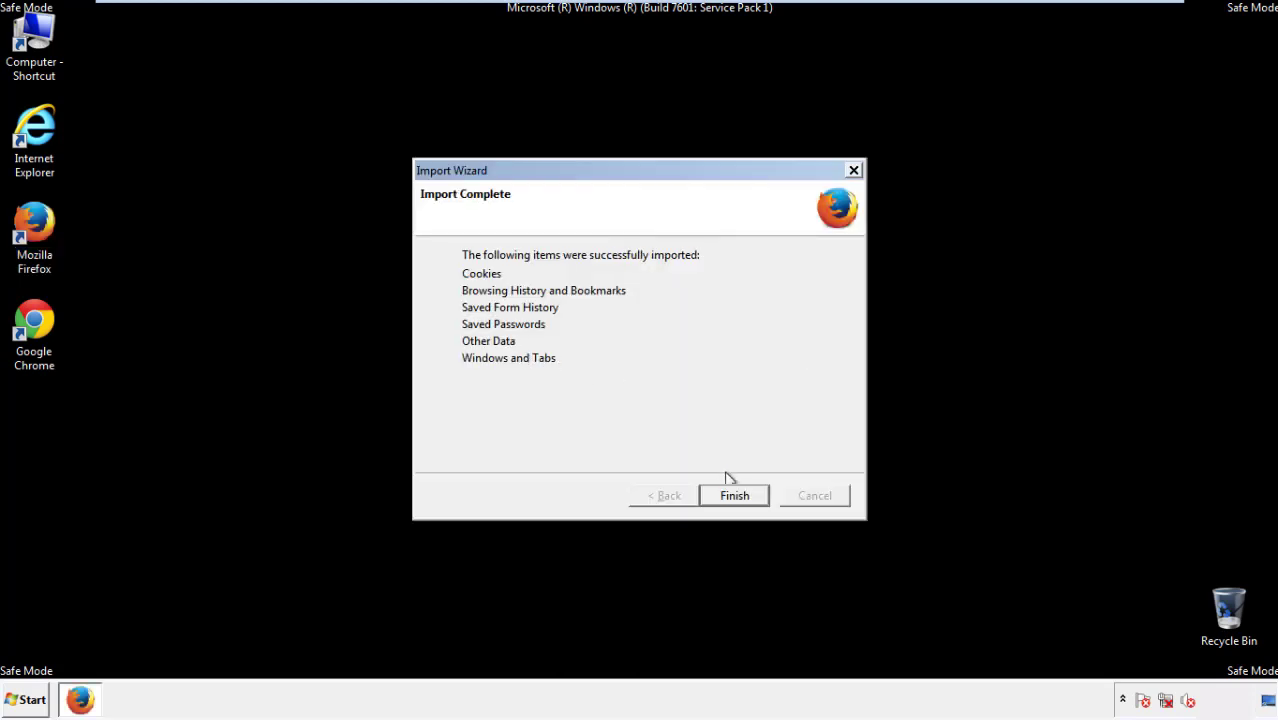
click(734, 496)
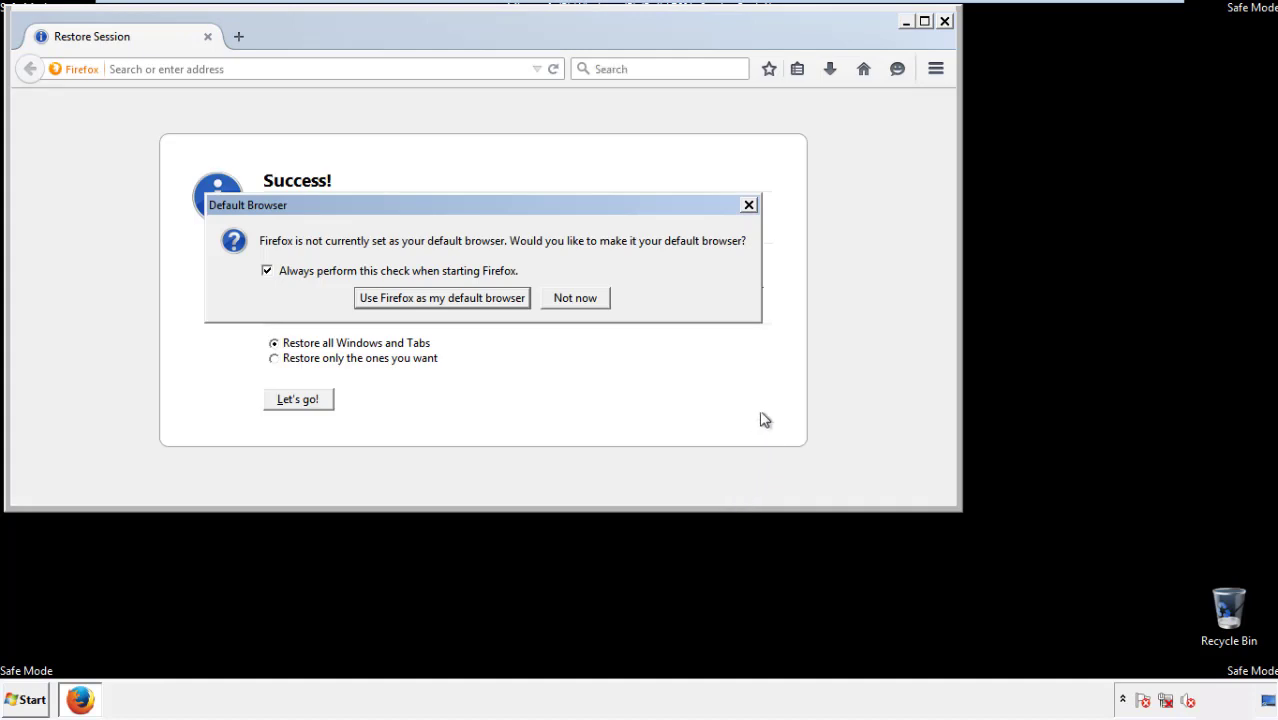
click(575, 302)
click(944, 21)
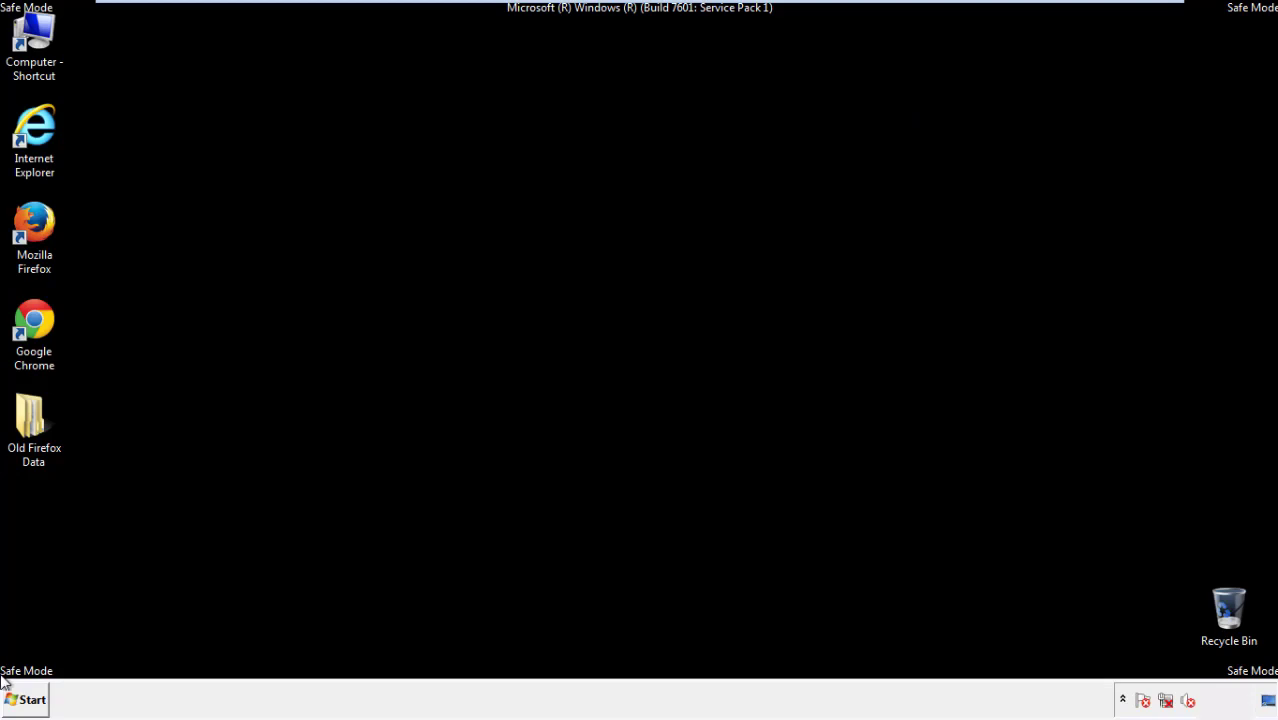
Launch Google Chrome from the desktop and dismiss the default-browser prompt
click(31, 320)
double_click(31, 319)
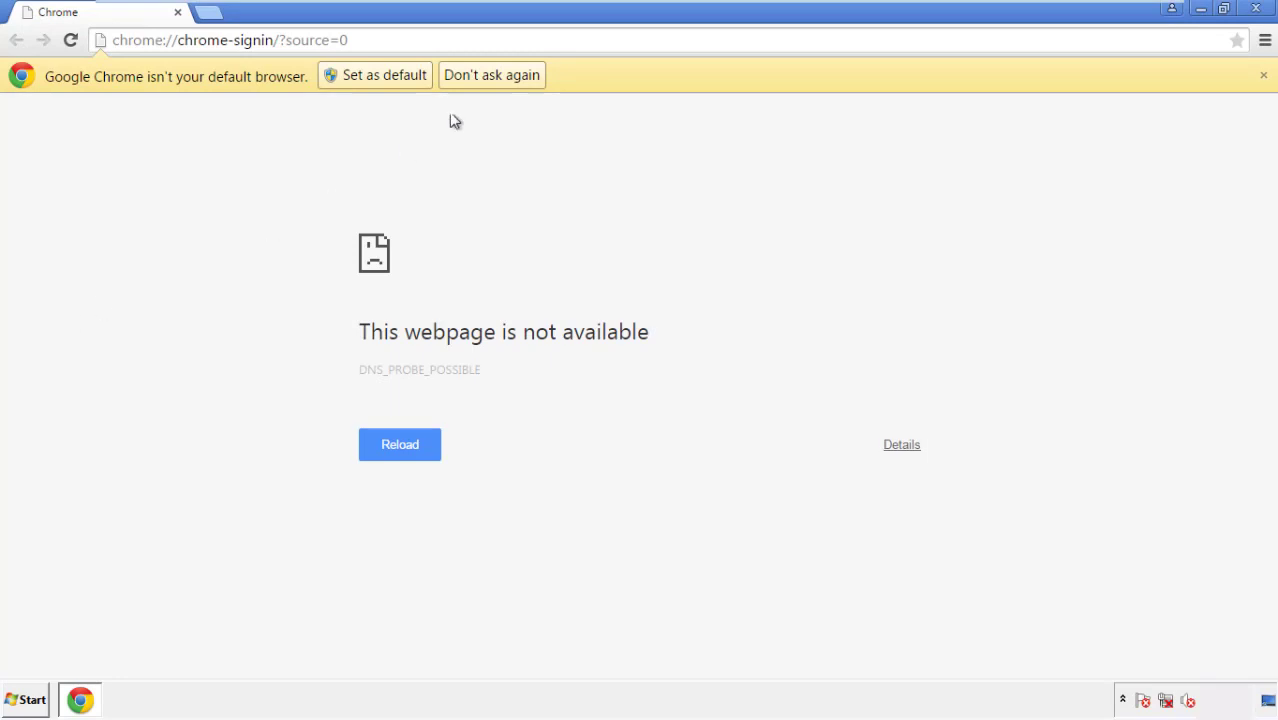
click(514, 77)
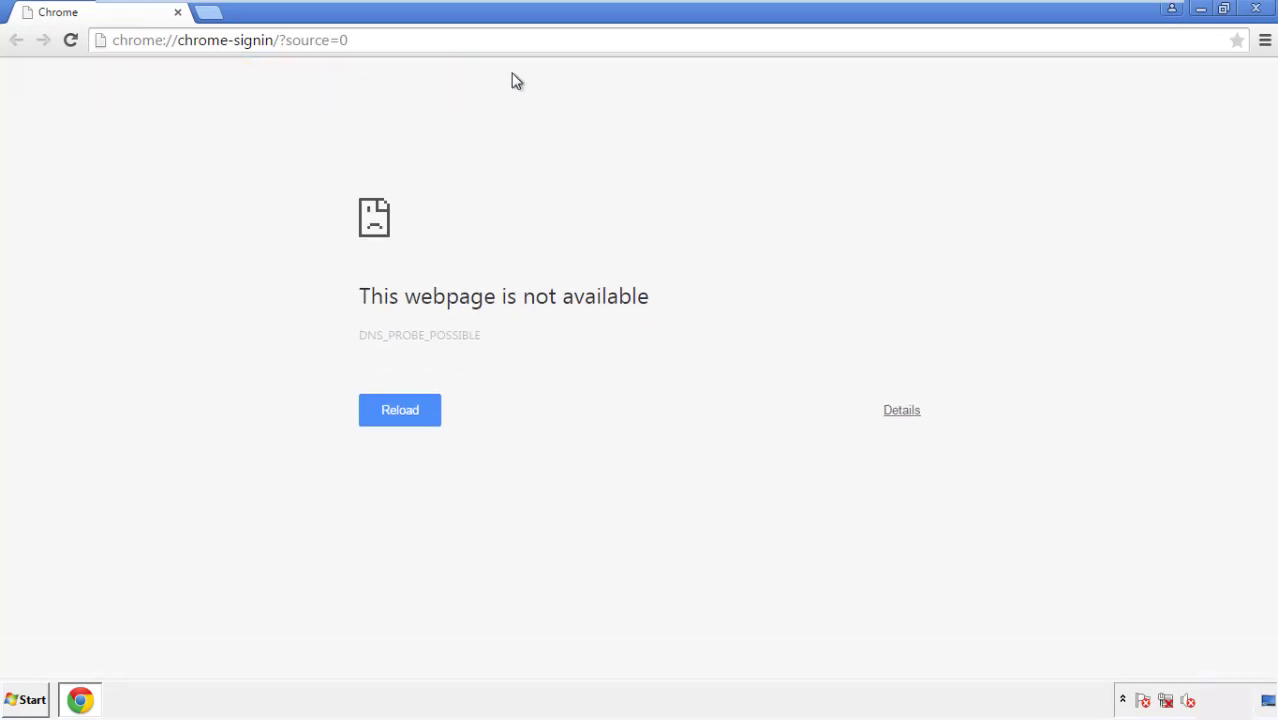
Go to Chrome Settings > History and bring up Clear browsing data
click(1264, 42)
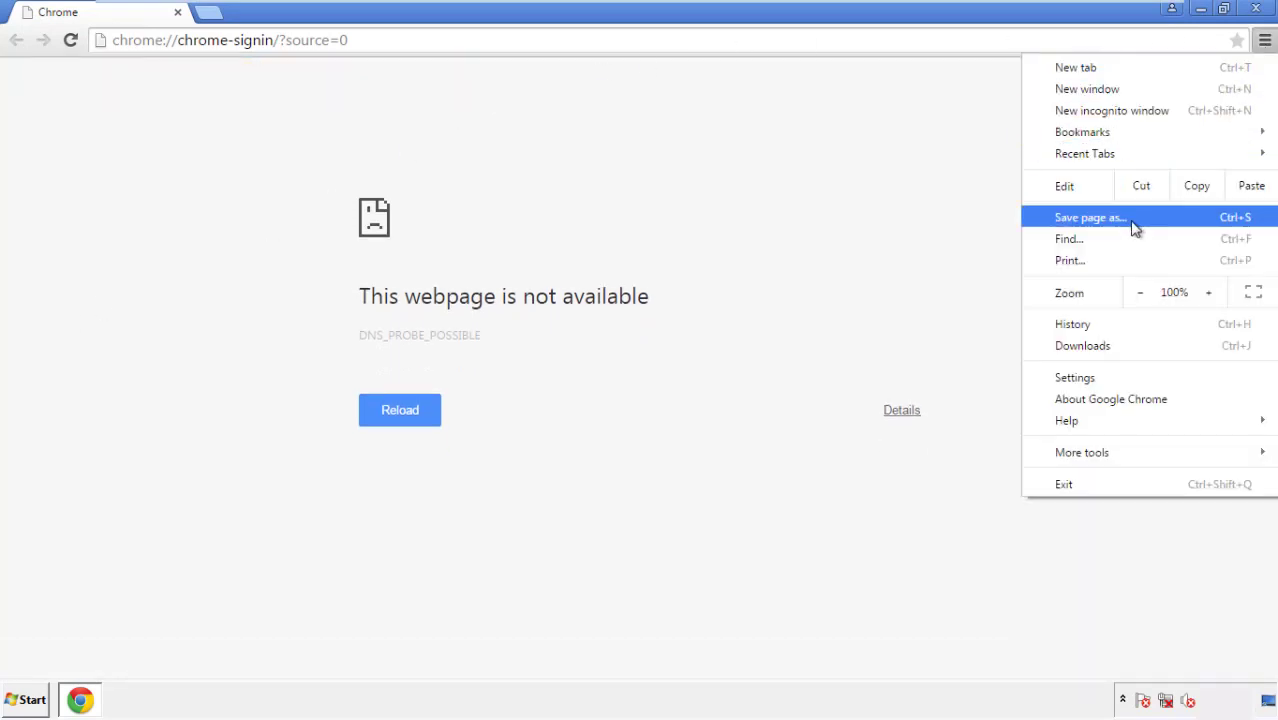
click(1079, 377)
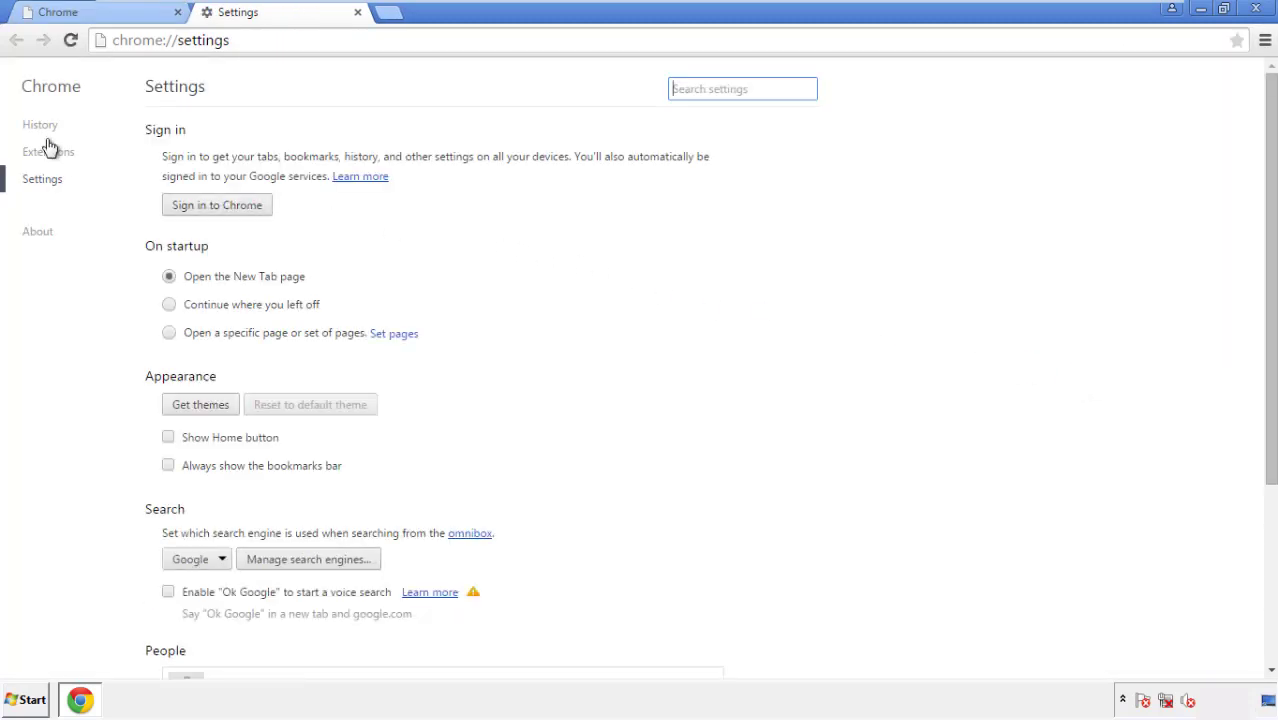
click(46, 130)
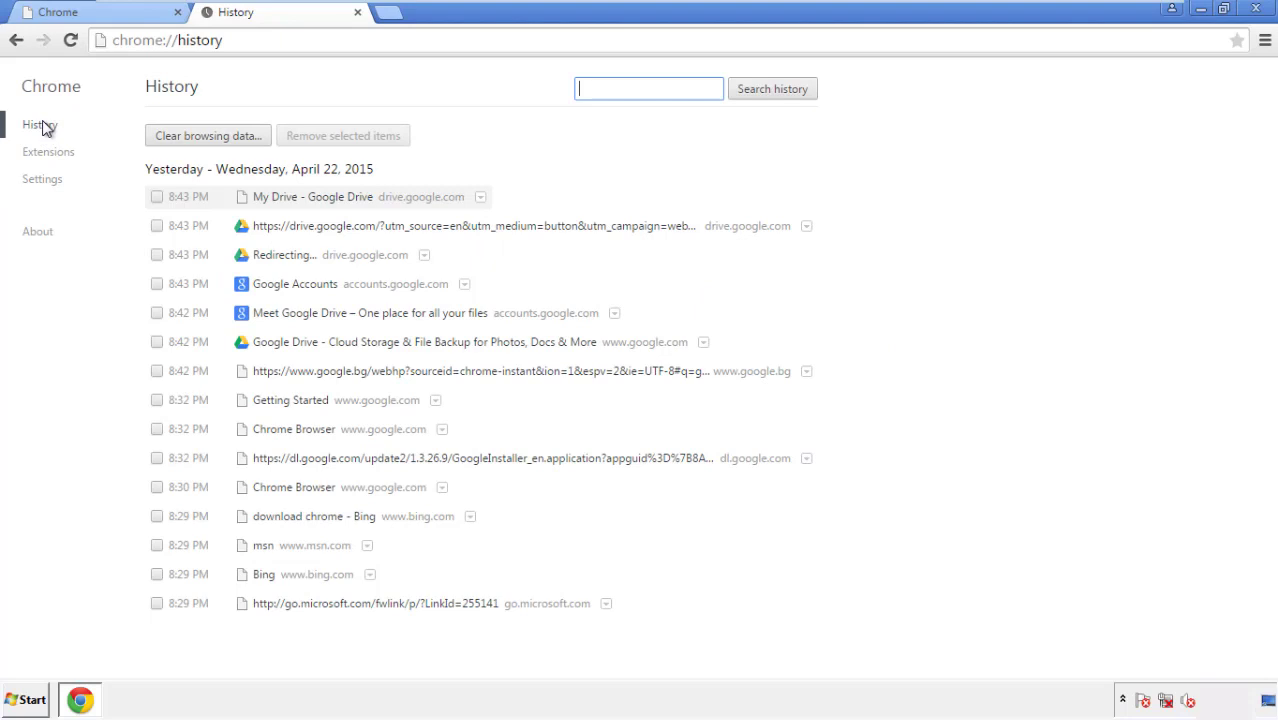
click(192, 138)
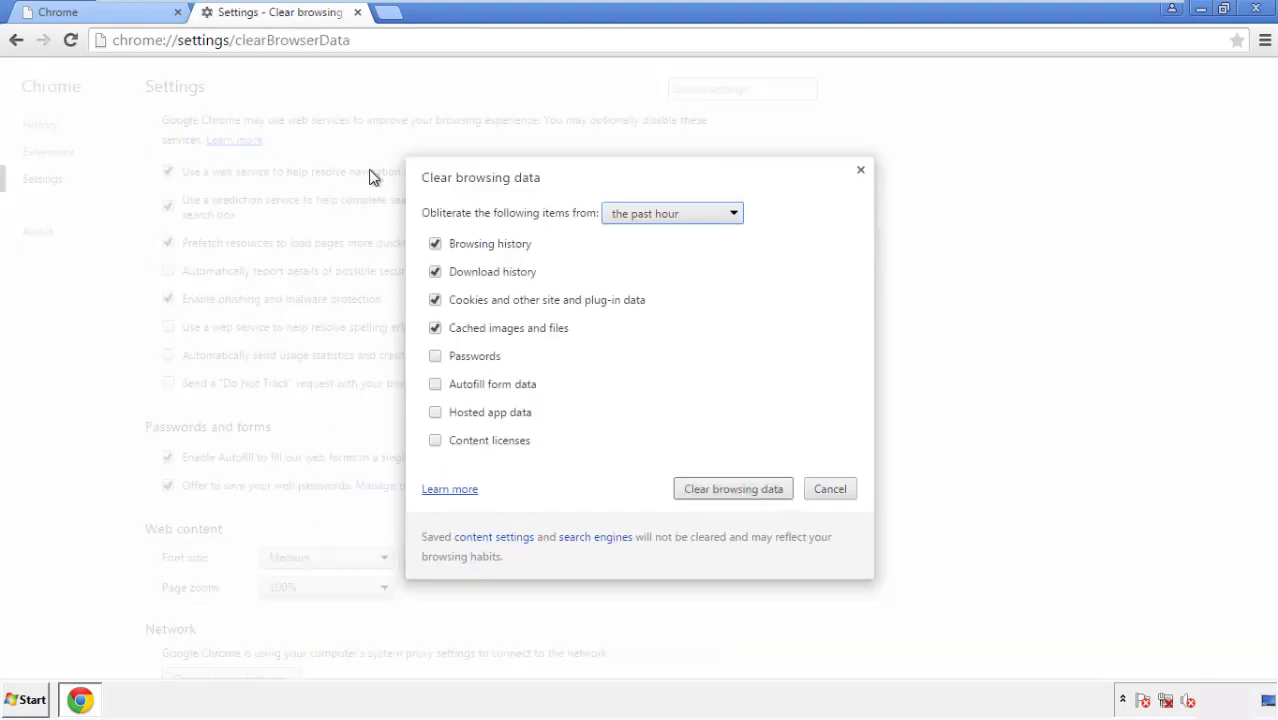
Clear Chrome browsing data from the beginning of time, including autofill form data
click(643, 215)
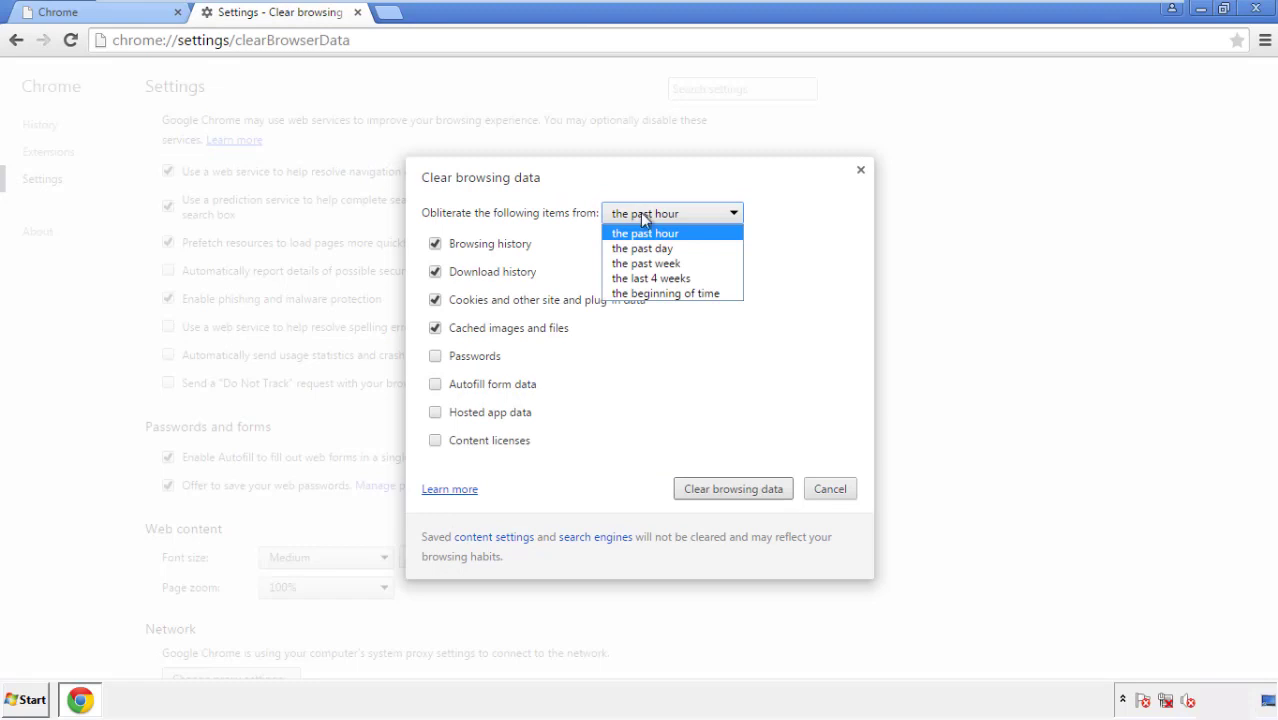
click(640, 294)
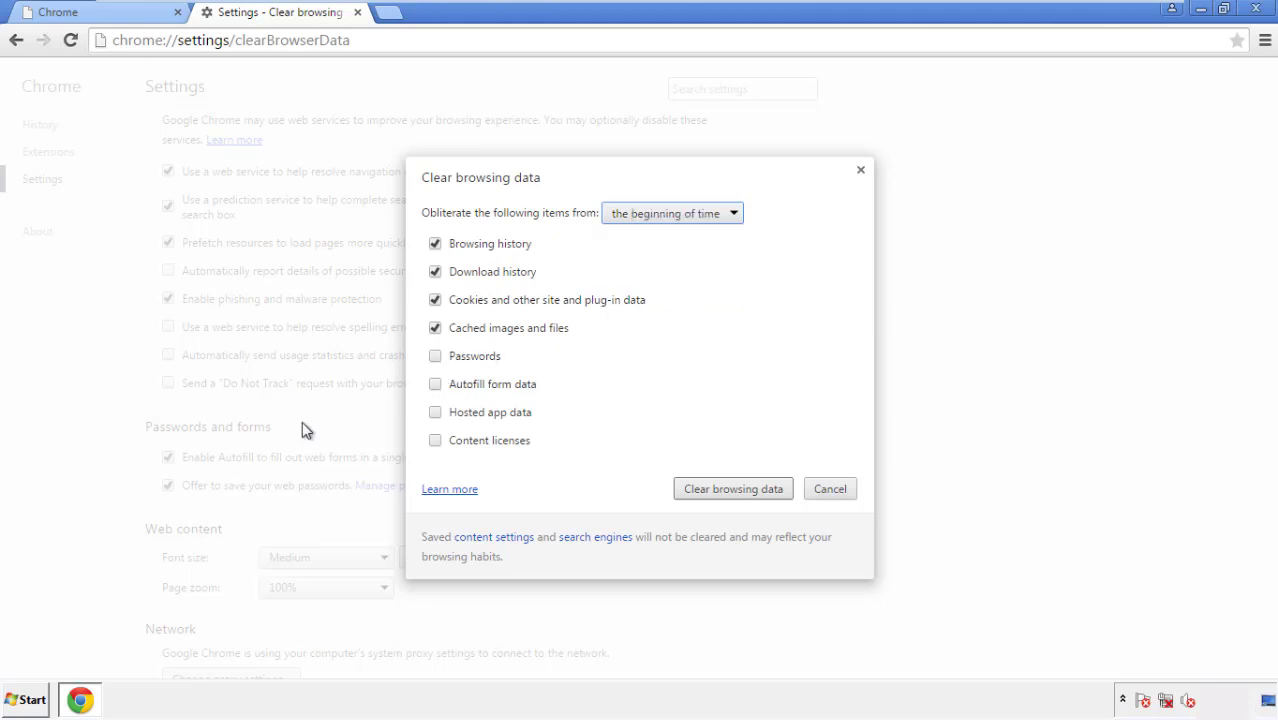
click(438, 387)
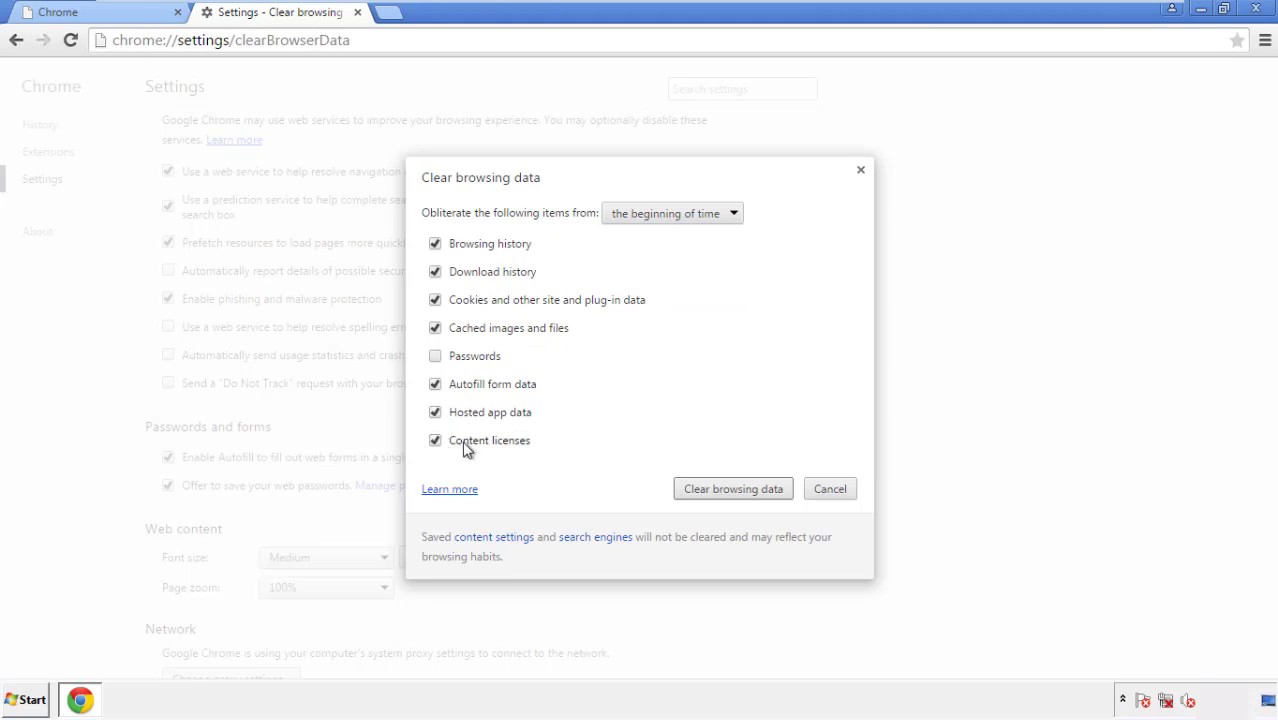
click(716, 492)
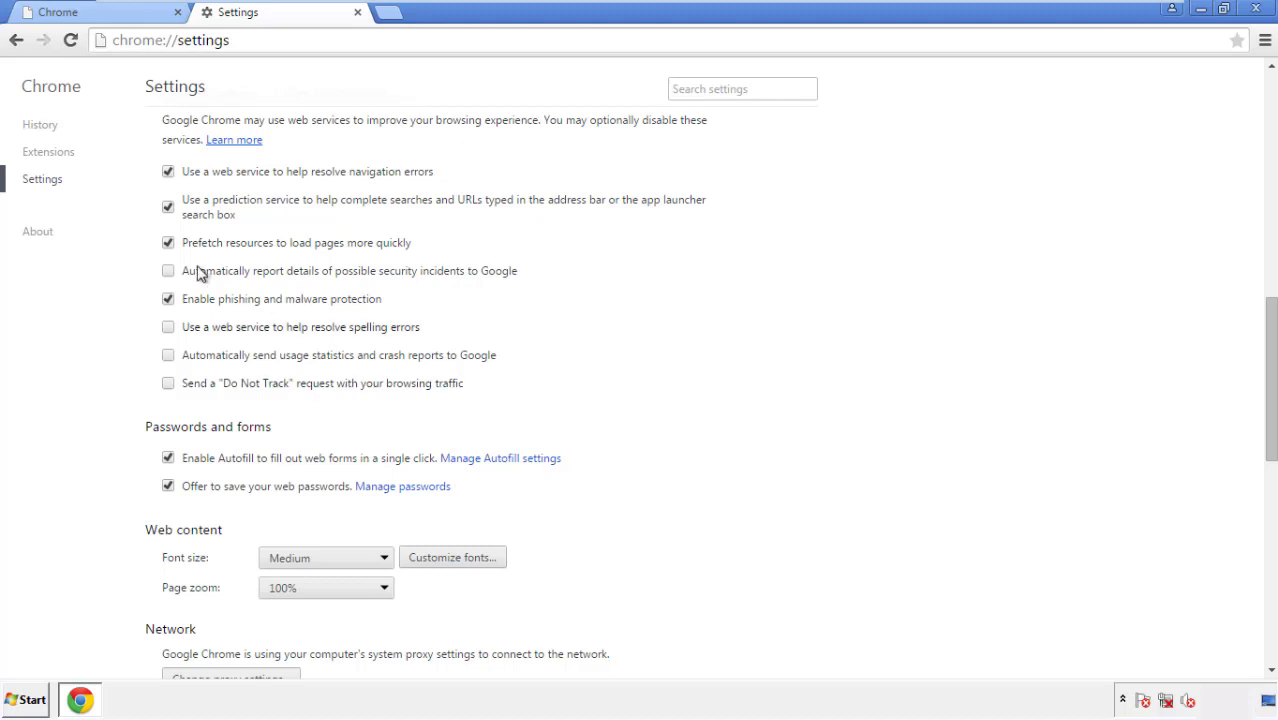
Use Reset settings at the bottom of Chrome Settings, confirm the reset, and close Chrome
drag(1270, 318, 1266, 537)
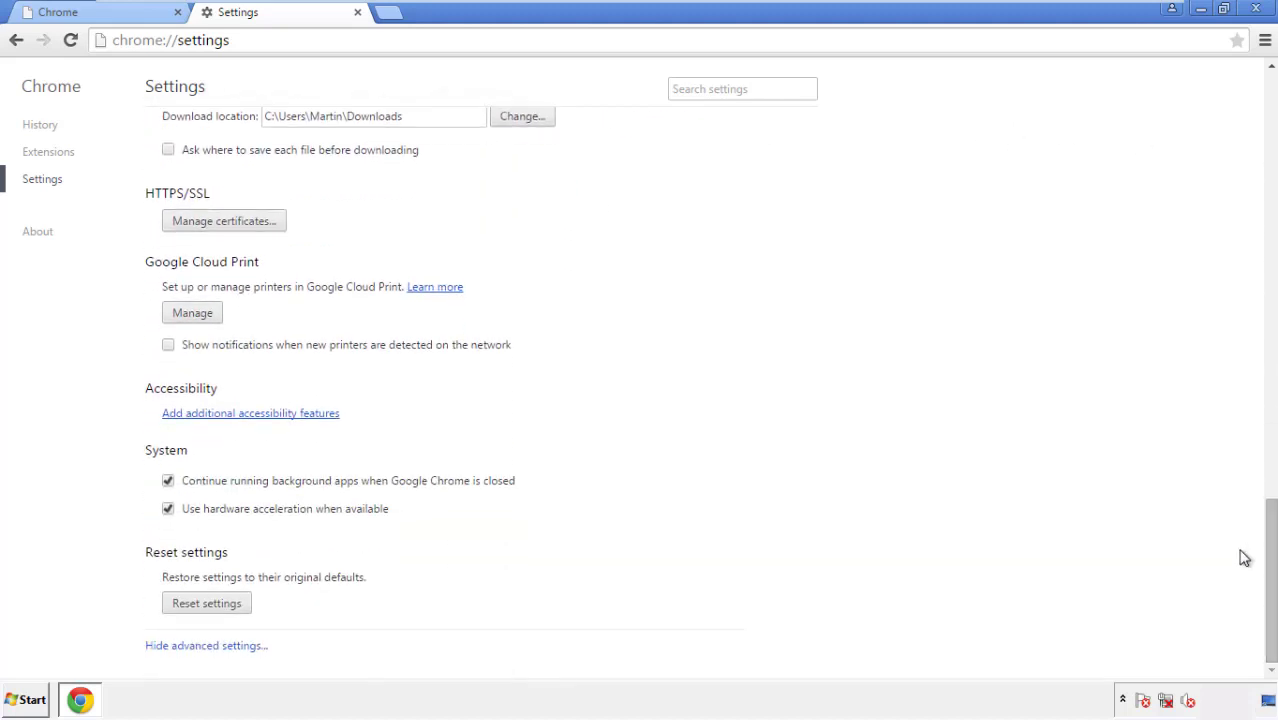
click(241, 613)
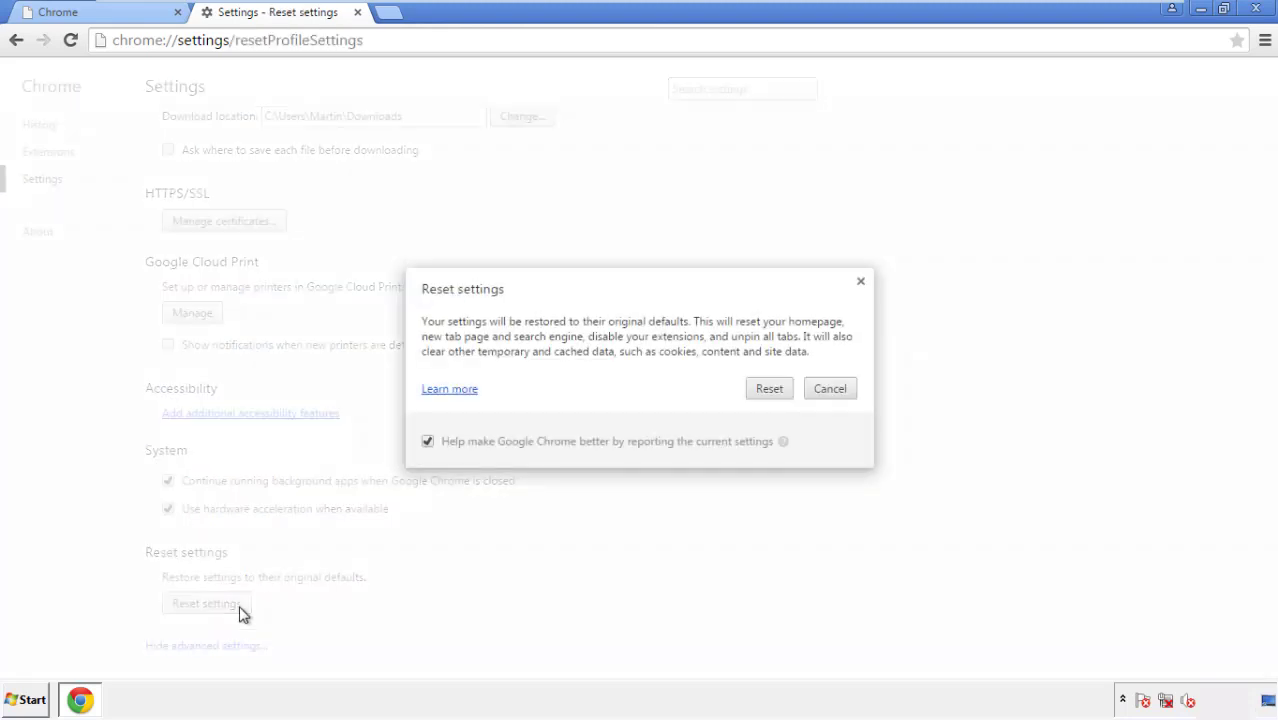
click(770, 390)
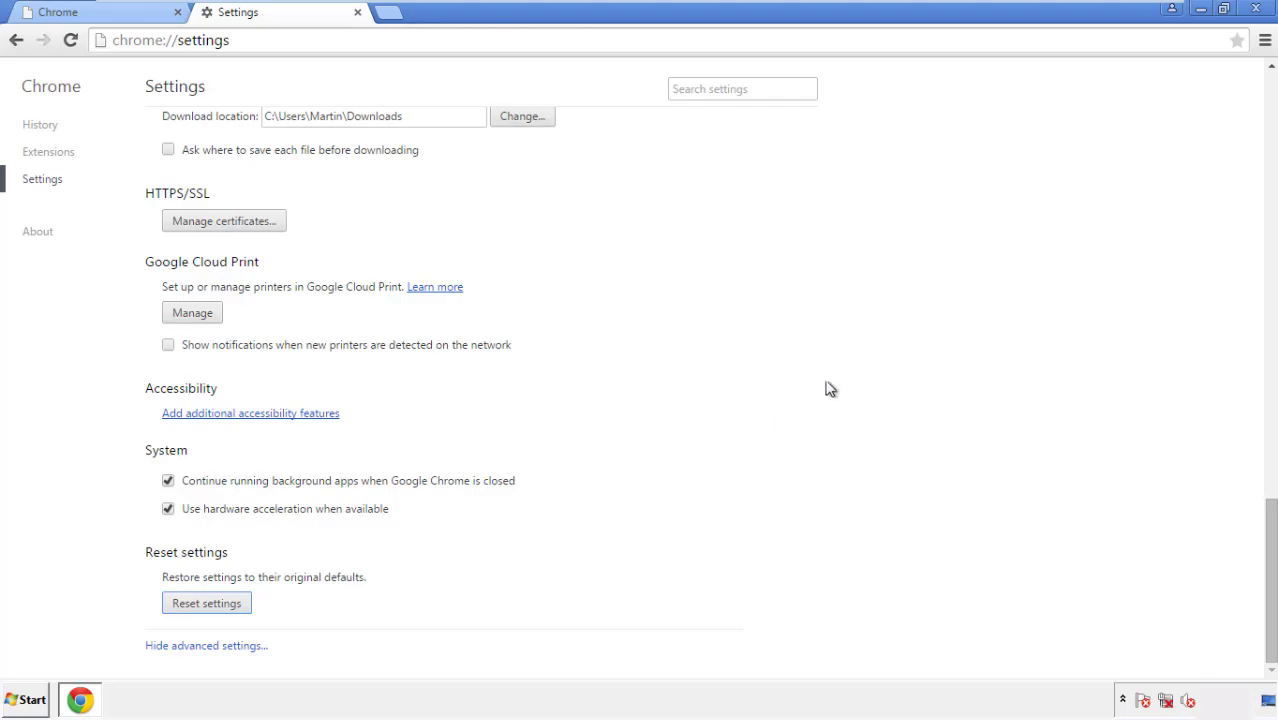
click(1255, 8)
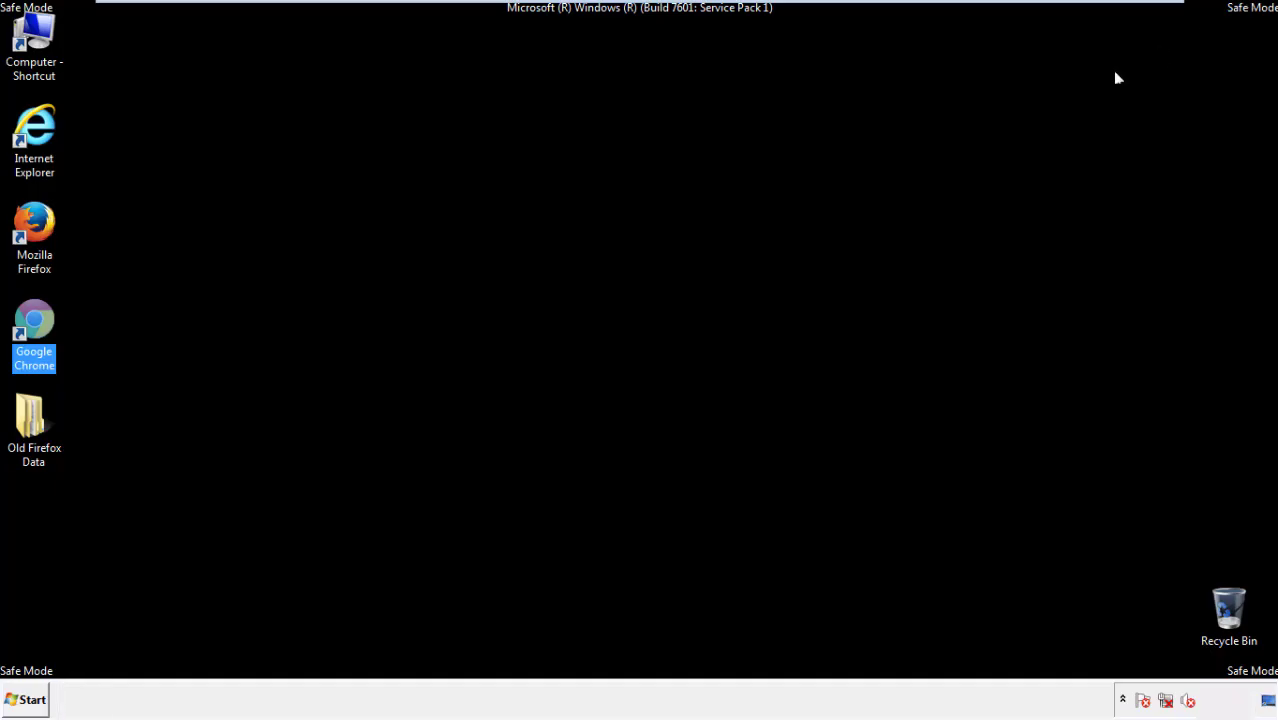
Deselect the Chrome shortcut and start Mozilla Firefox from its desktop shortcut
click(690, 323)
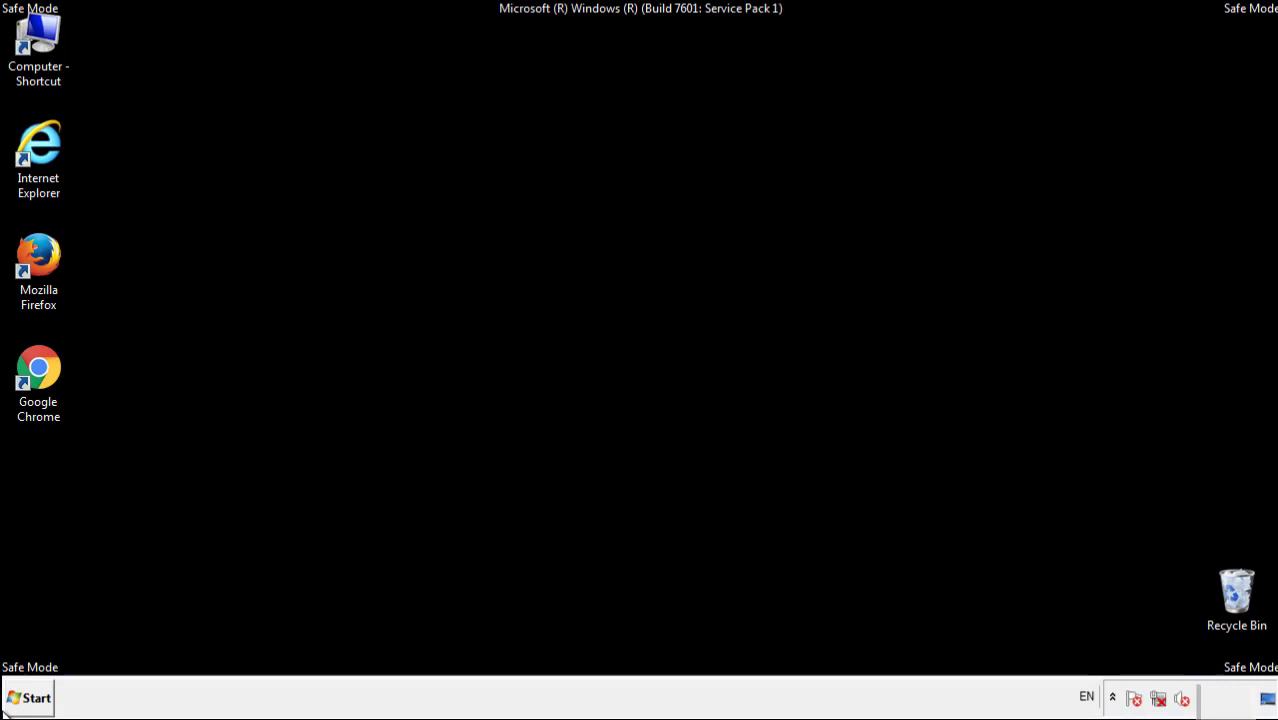
double_click(49, 250)
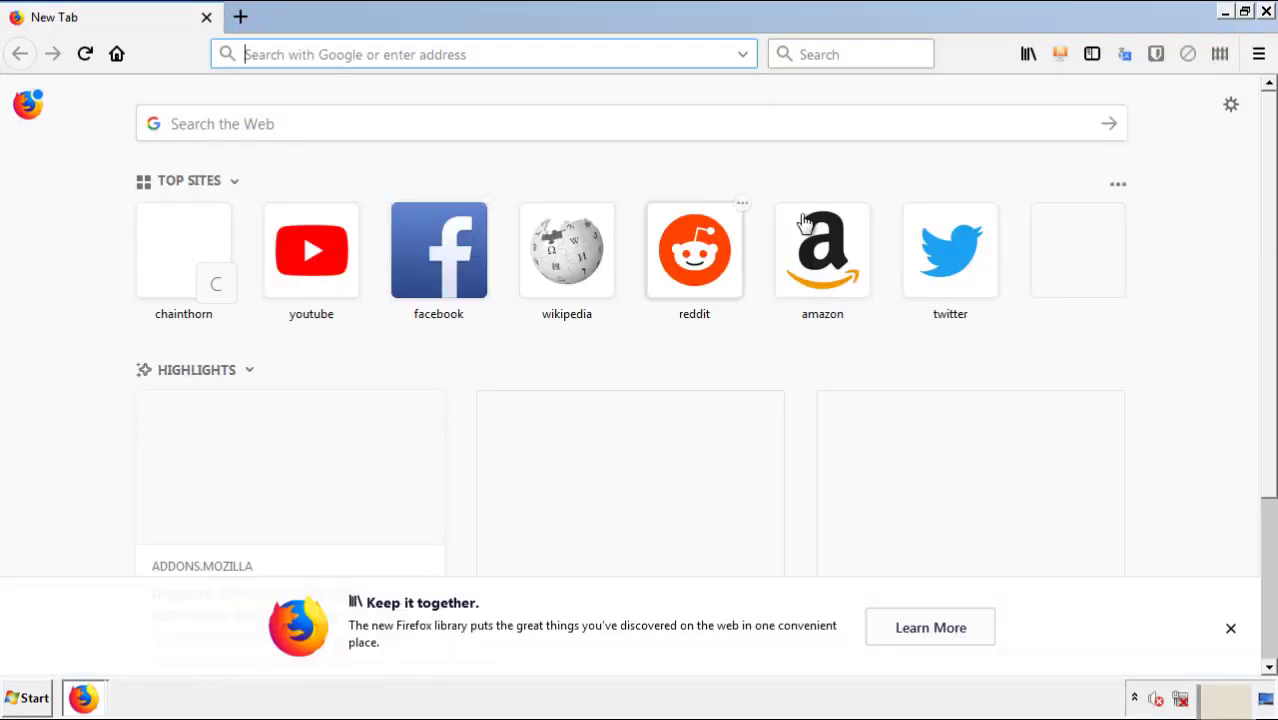
Remove the Search Mine extension in Firefox's Add-ons Manager, then close Firefox
click(1259, 55)
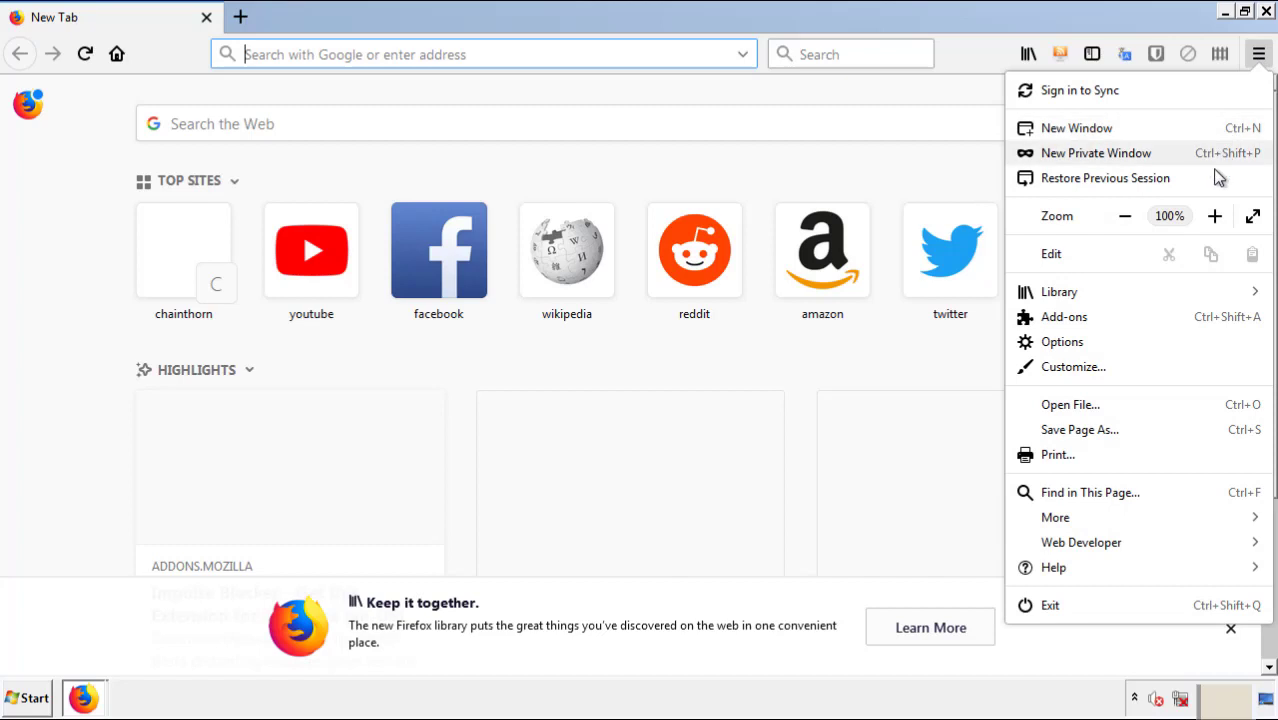
click(1180, 330)
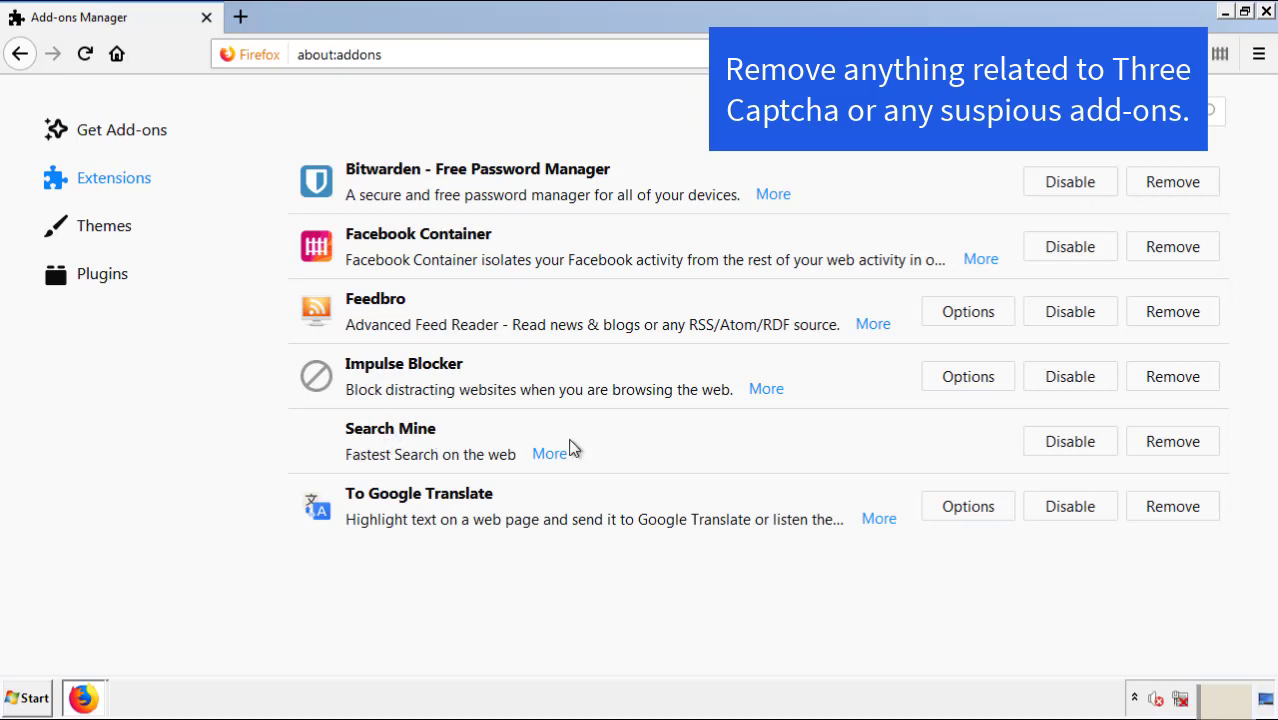
click(1170, 448)
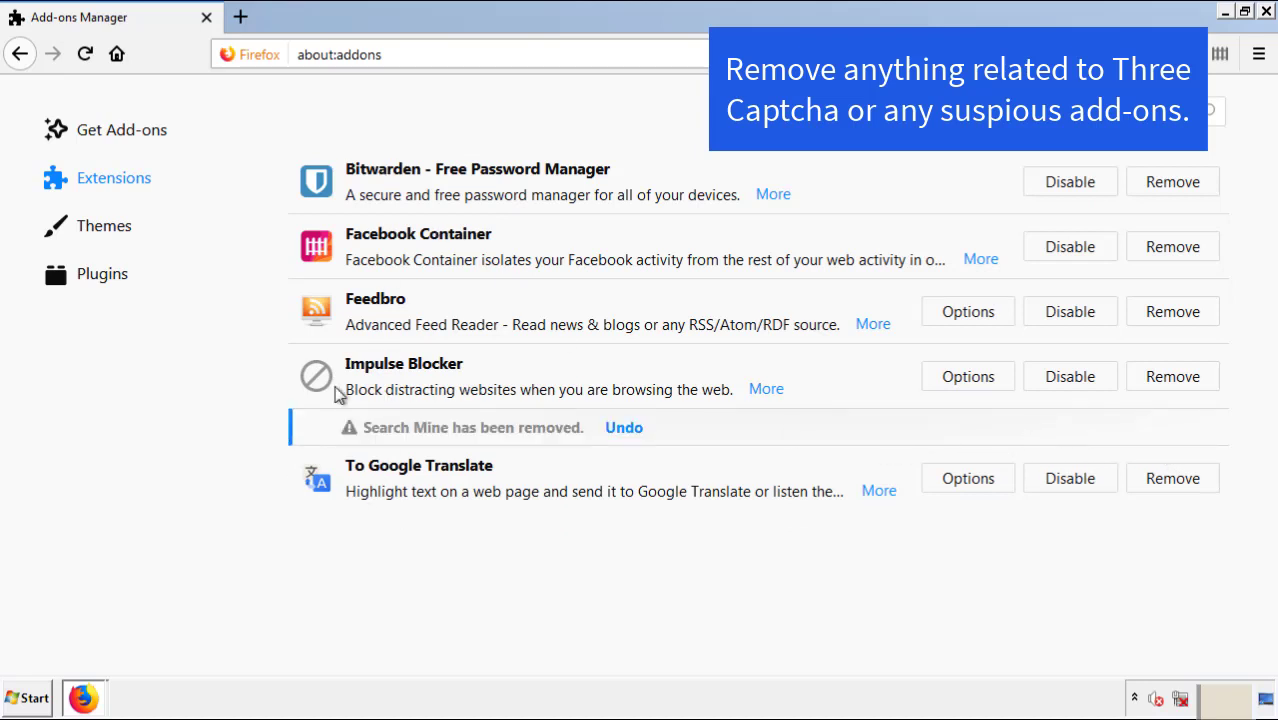
click(1267, 13)
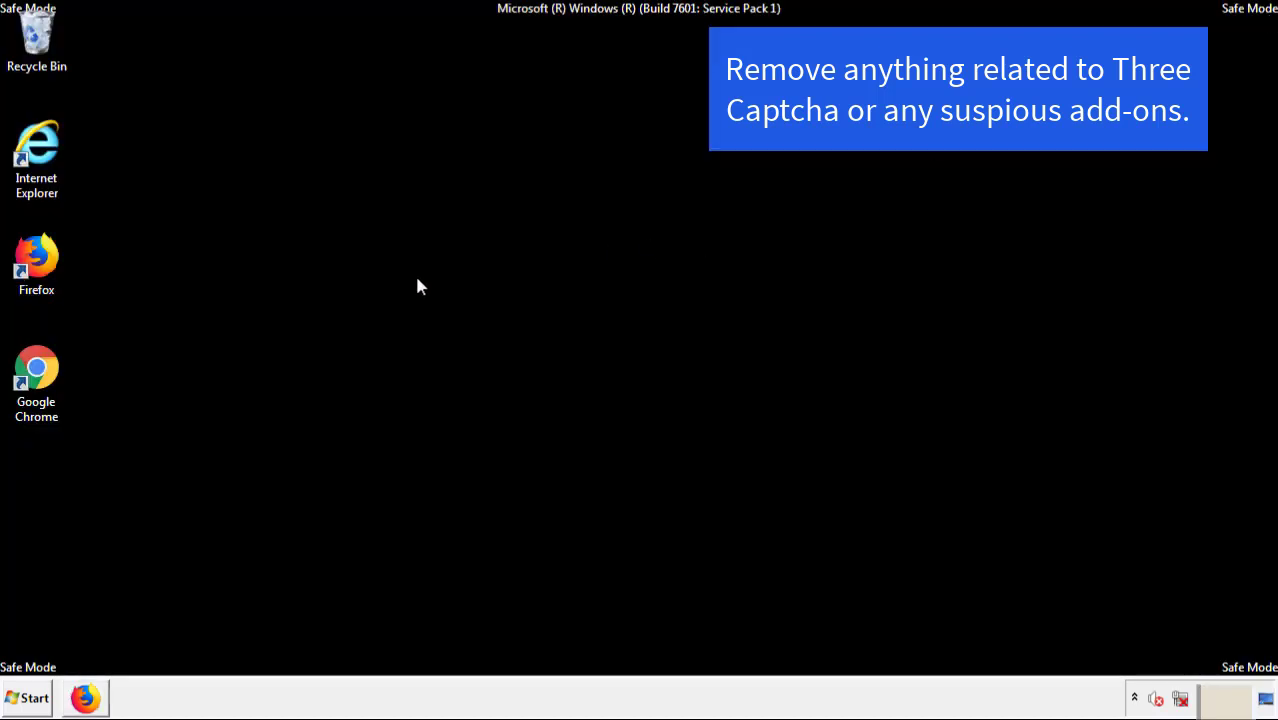
Launch Google Chrome and go to its Extensions page via More tools
double_click(34, 390)
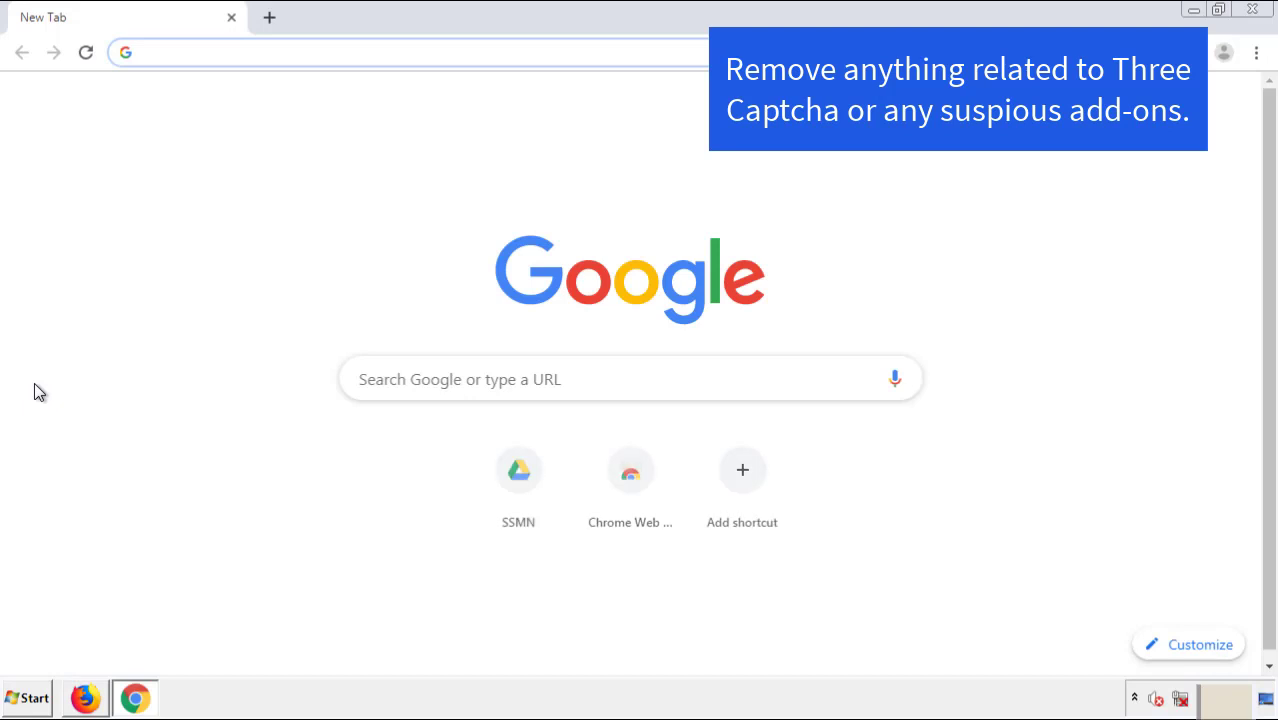
click(1256, 52)
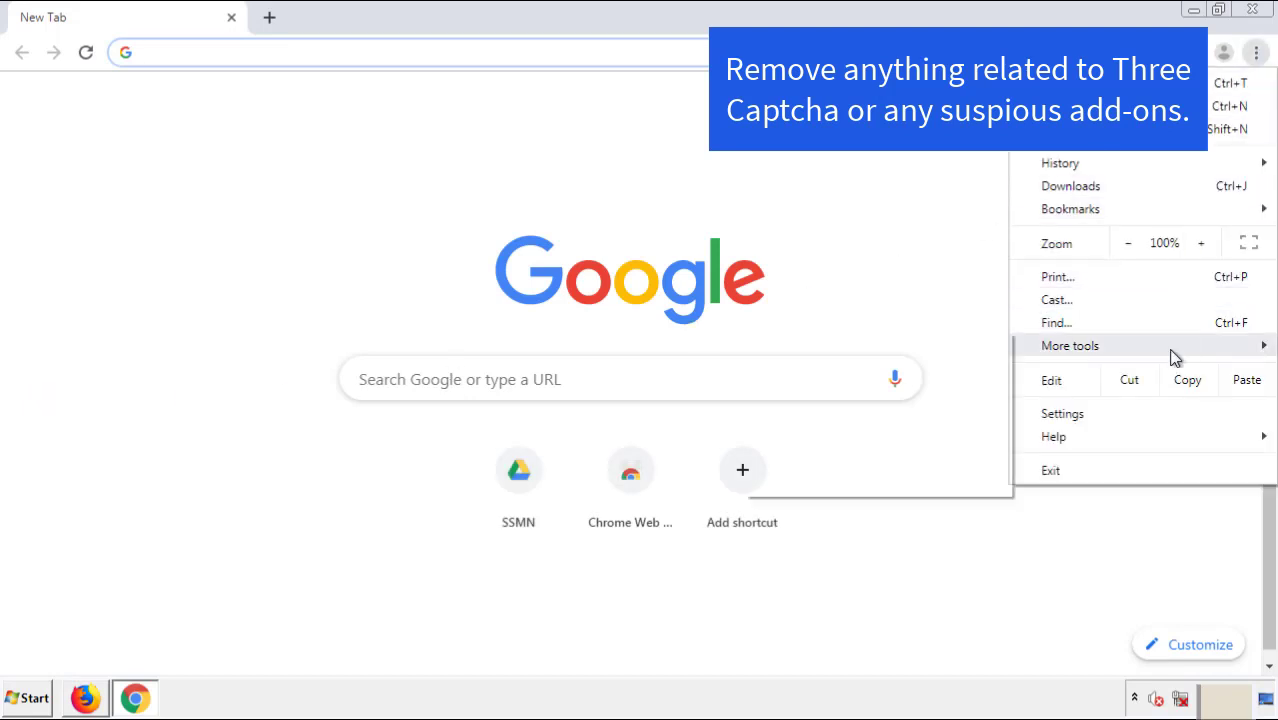
mouse_move(1144, 354)
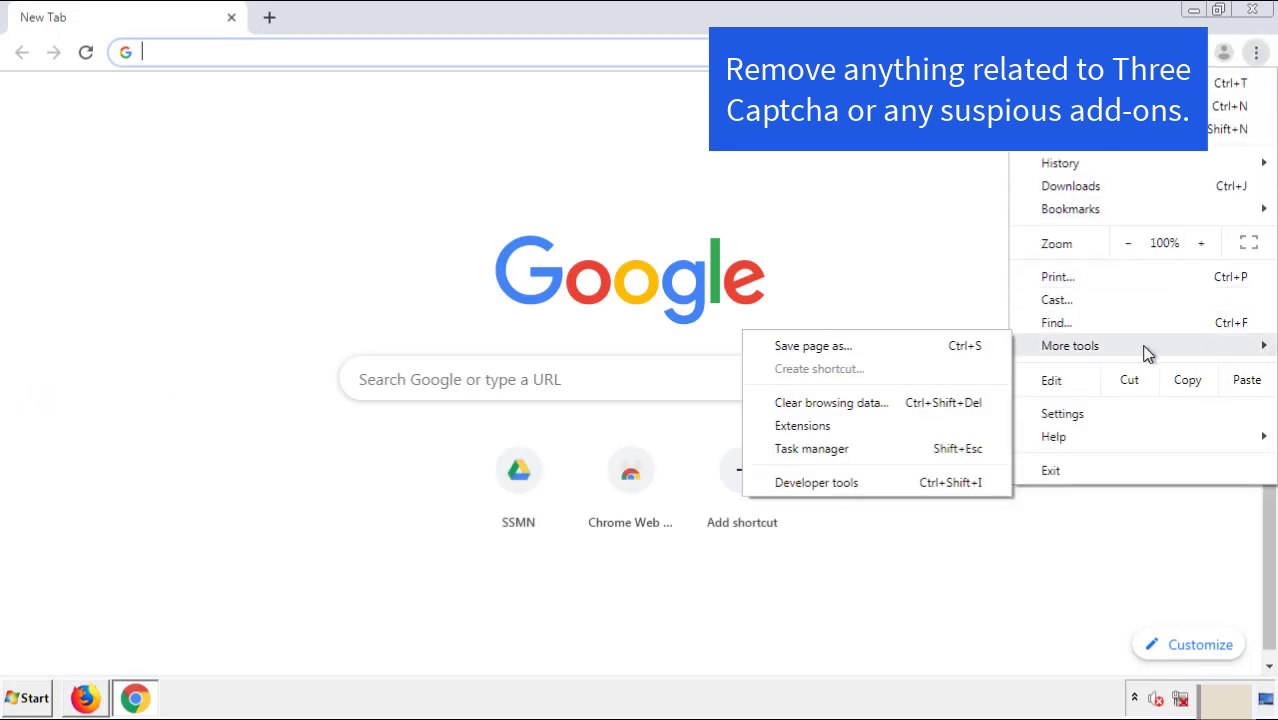
click(812, 425)
scroll(360, 334, down, 5)
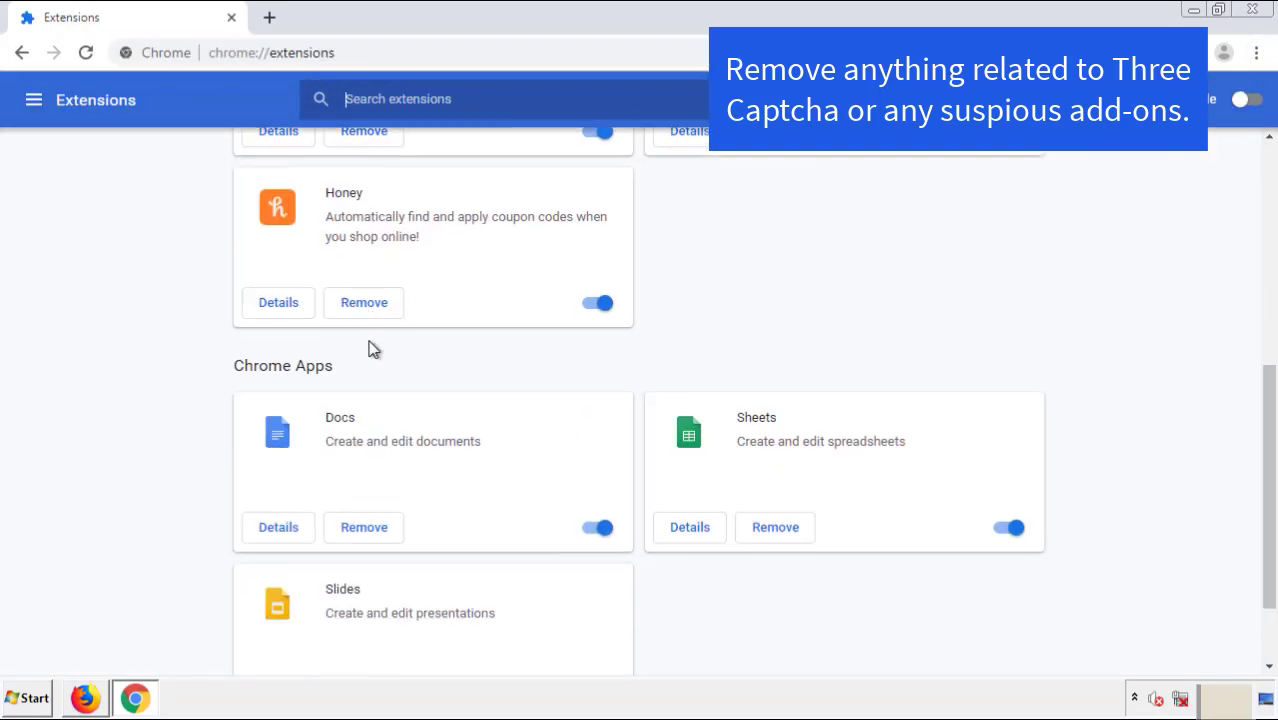
scroll(482, 365, up, 5)
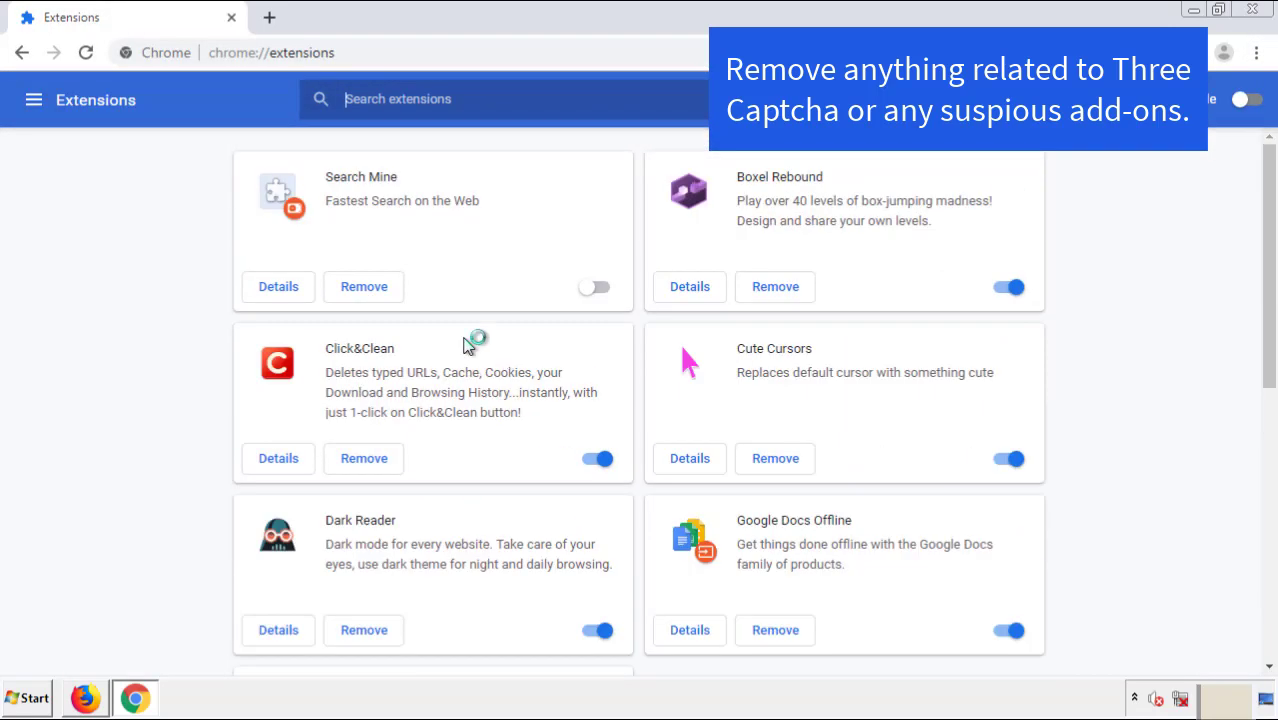
Remove the Search Mine extension, close Chrome, and bring up the Start menu
click(362, 290)
click(718, 166)
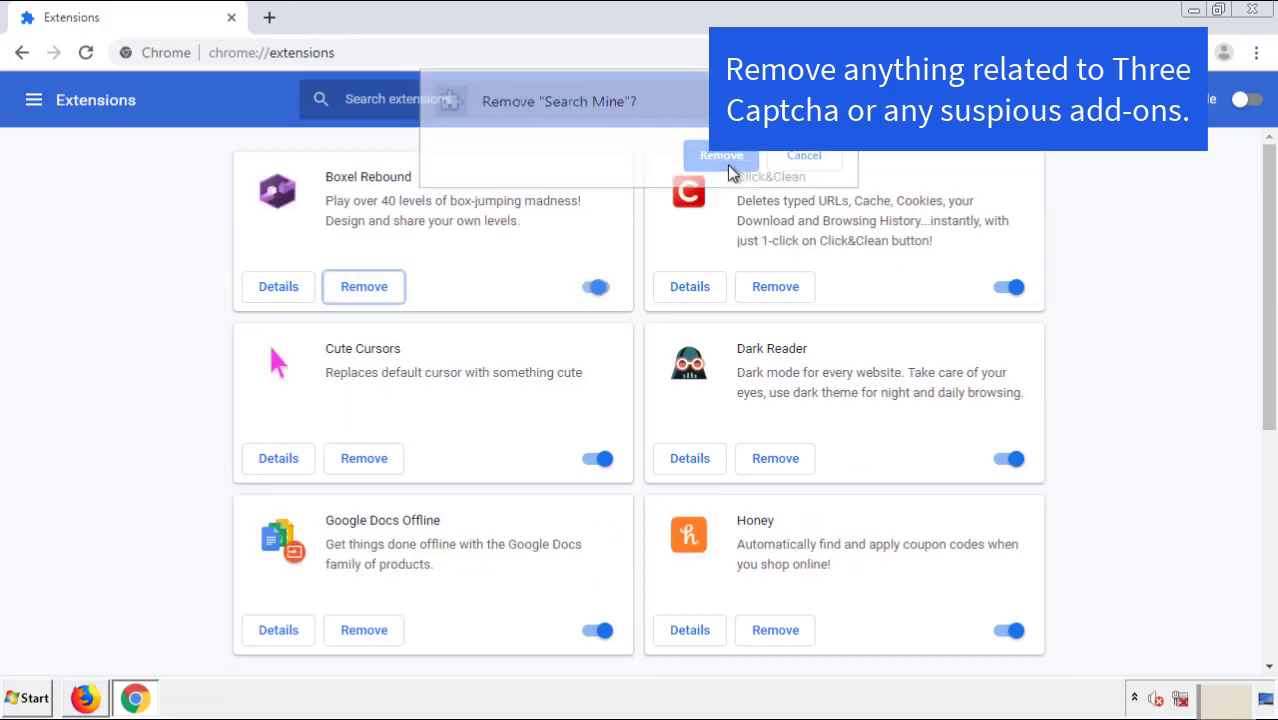
click(1264, 15)
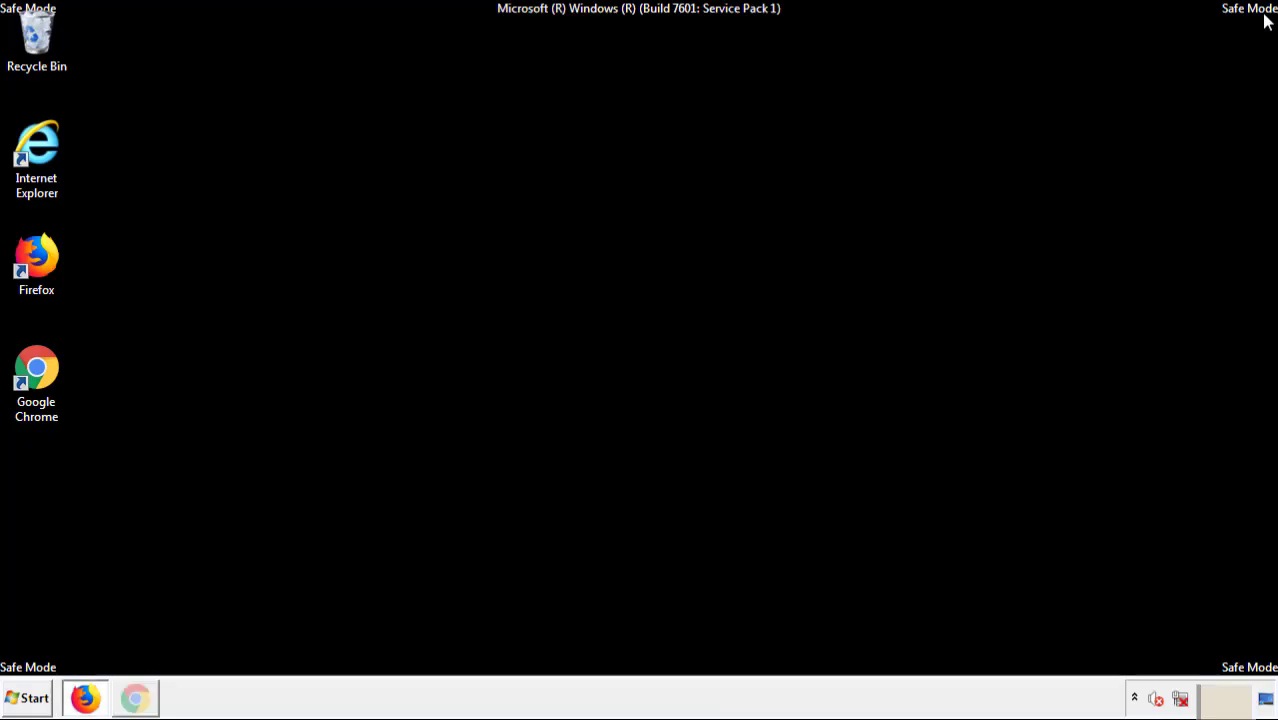
click(33, 700)
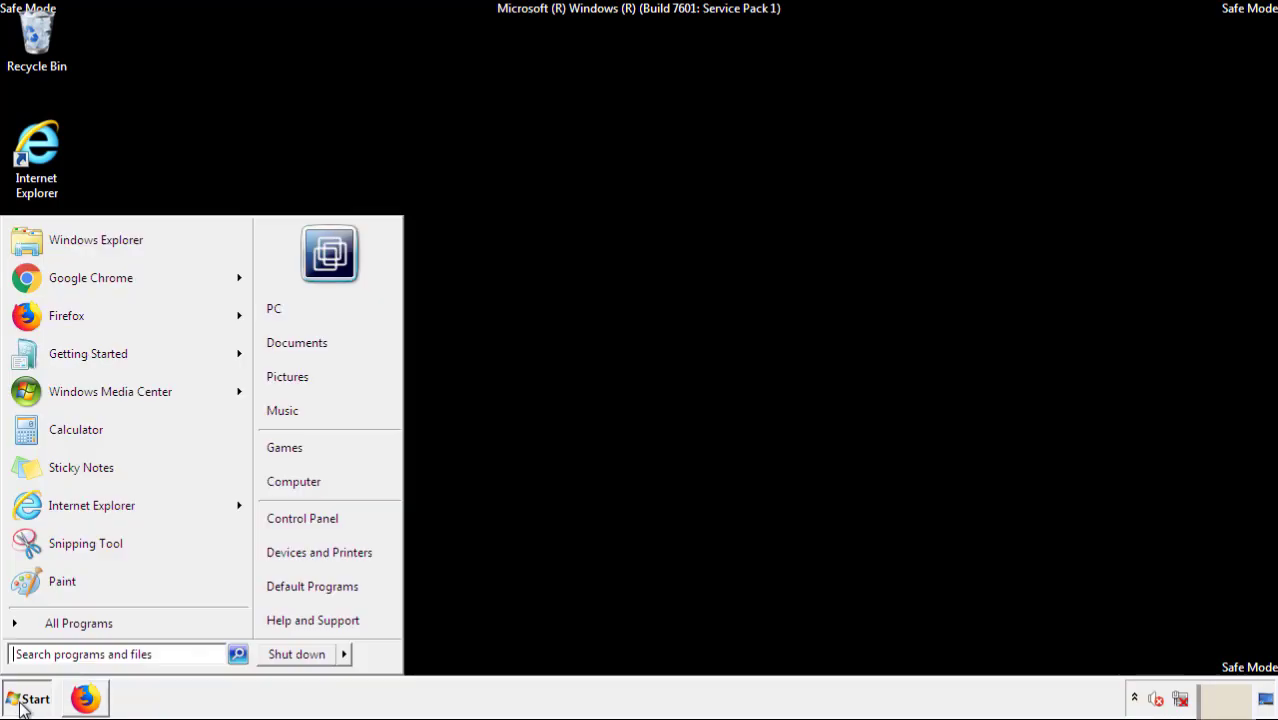